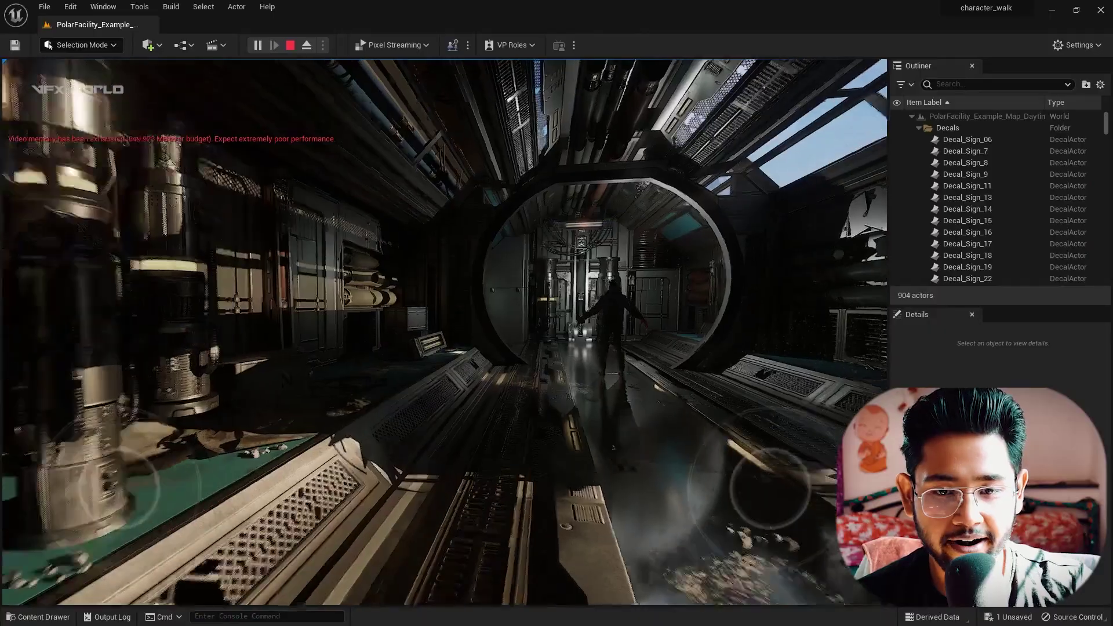
End the PolarFacility play-in-editor preview and minimize Unreal Editor to the desktop
{"action": "key", "text": "w"}
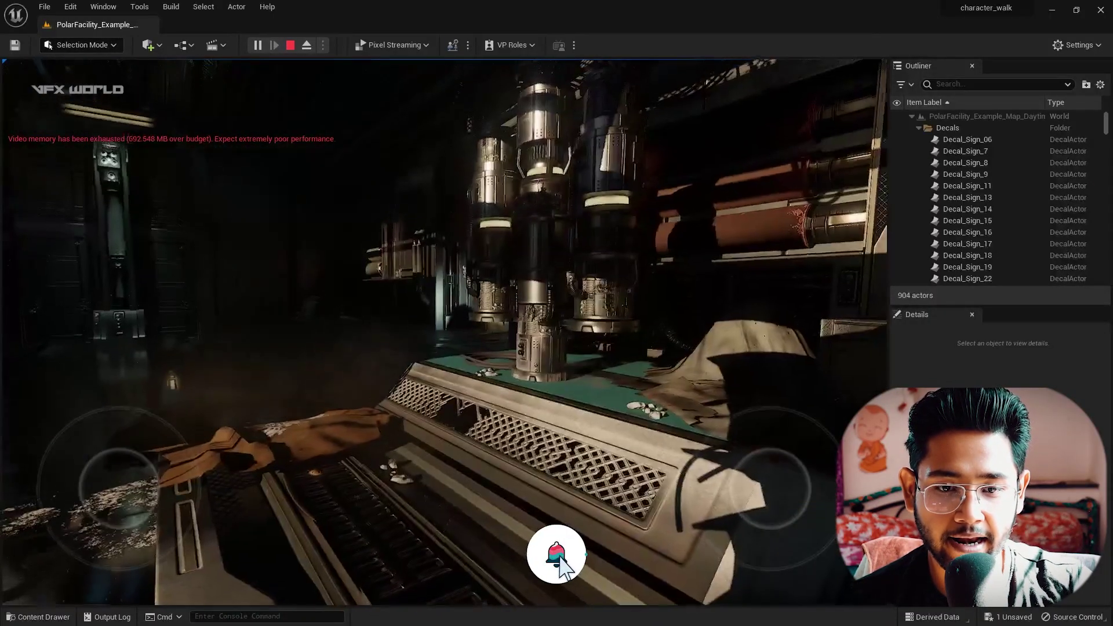
{"action": "key", "text": "Escape"}
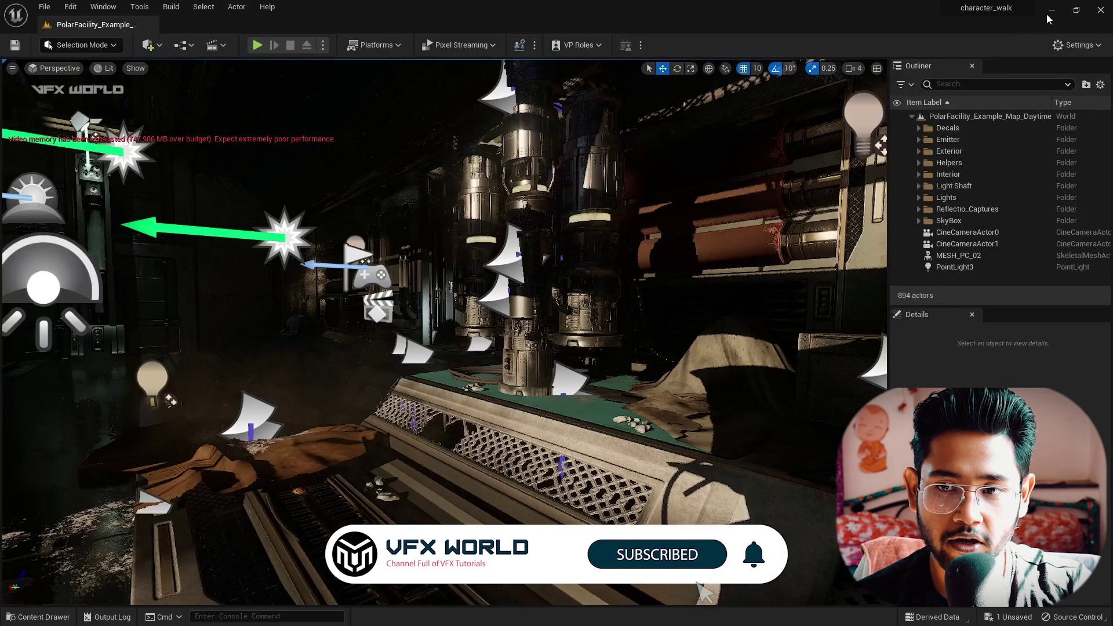
{"action": "key", "text": "super+d"}
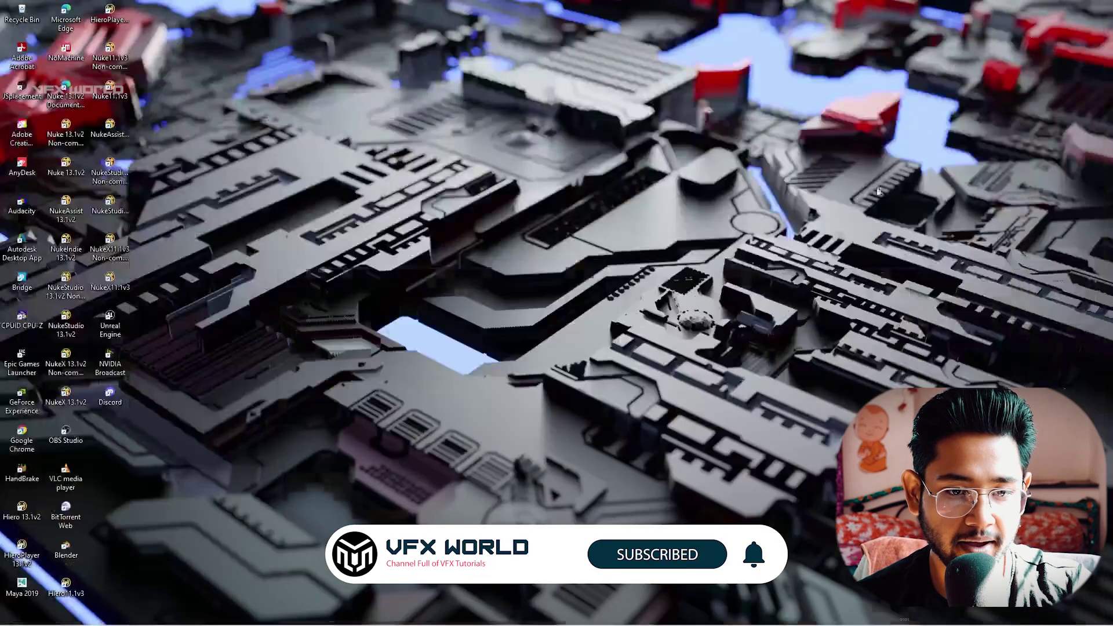
In Epic Games Launcher, browse the Polar Sci-Fi Facility preview gallery, then leave the page
{"action": "left_click", "coordinate": [691, 614]}
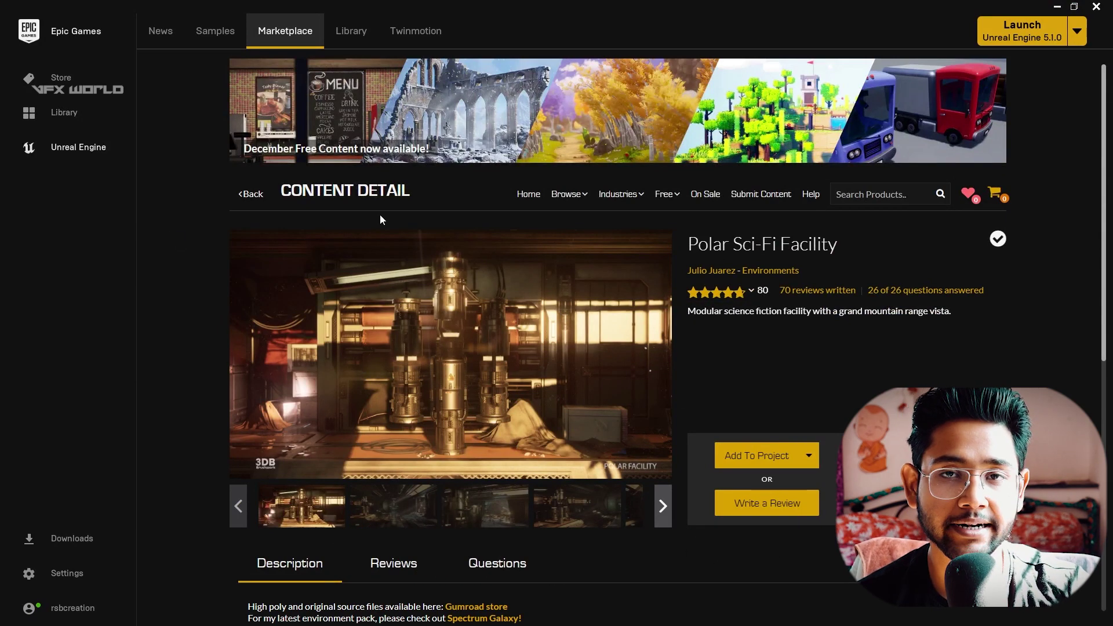
{"action": "left_click", "coordinate": [547, 500]}
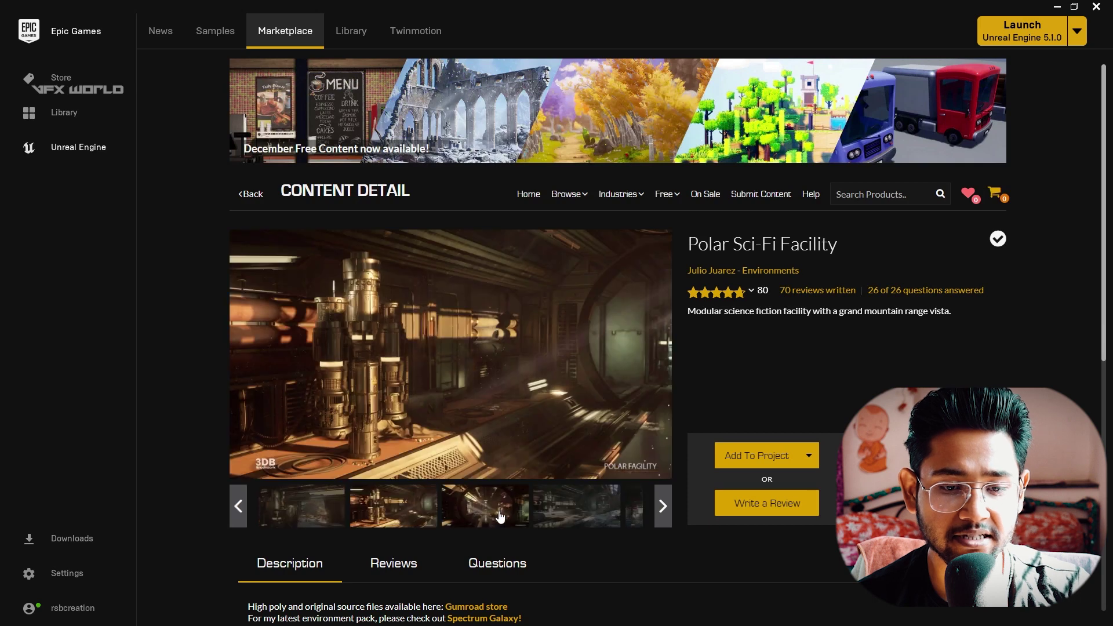
{"action": "left_click", "coordinate": [499, 507]}
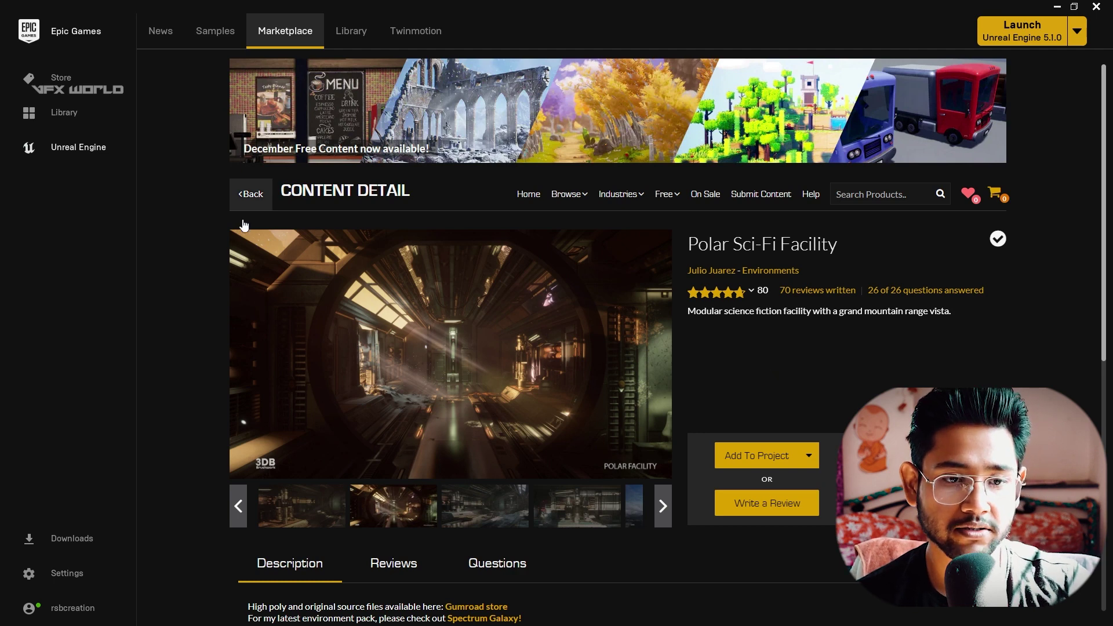
{"action": "left_click", "coordinate": [249, 194]}
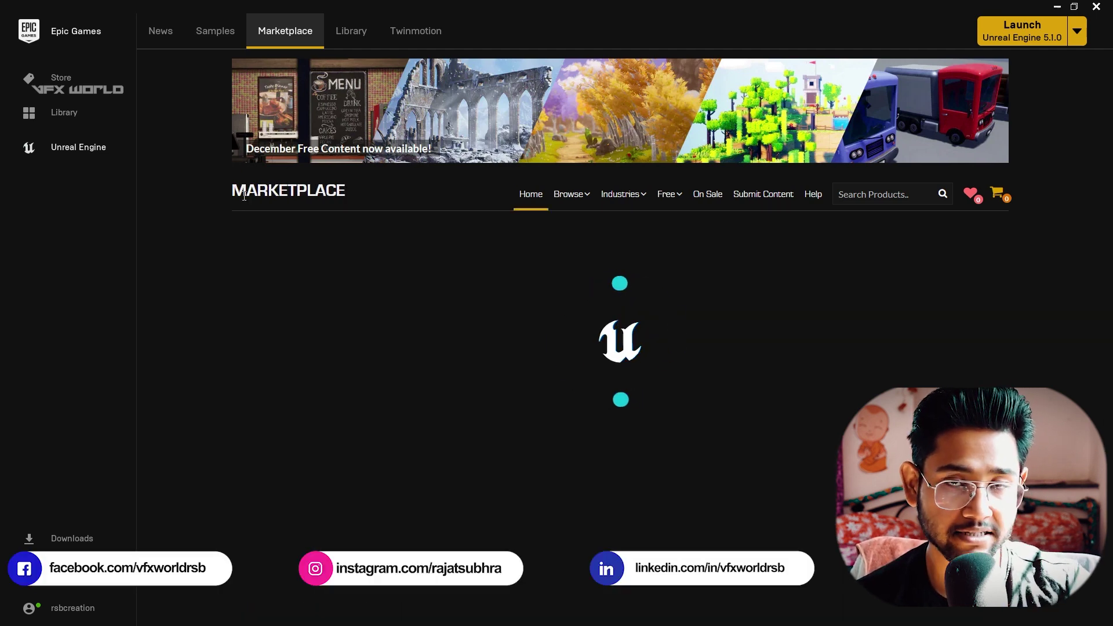
Check the Library, then browse the Stylized Character Kit: Casual 01 Marketplace previews
{"action": "left_click", "coordinate": [338, 37]}
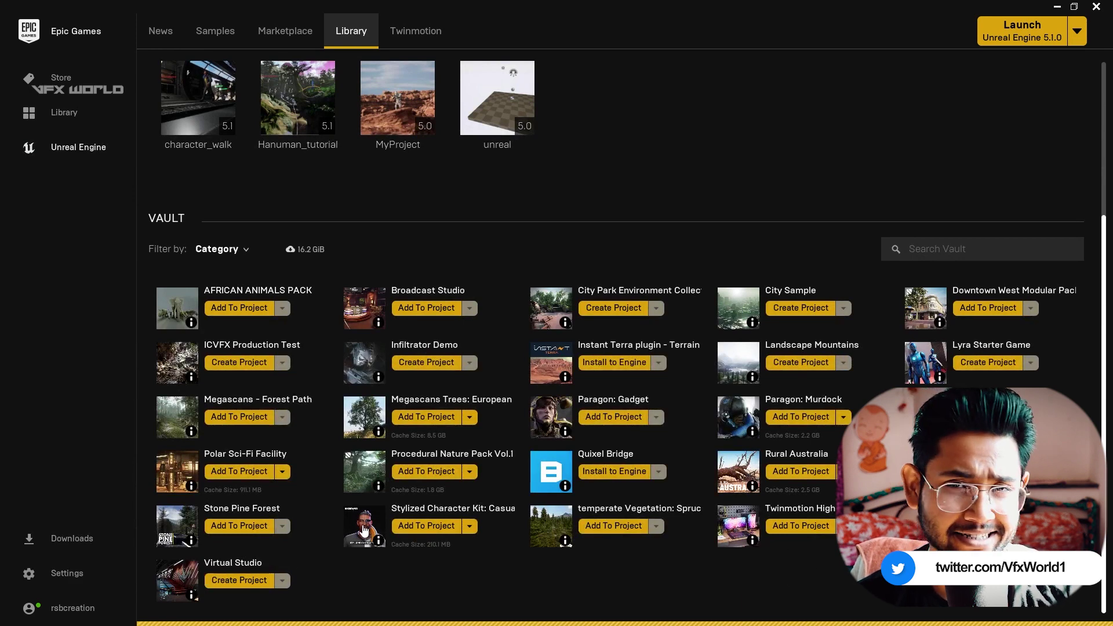
{"action": "left_click", "coordinate": [290, 35]}
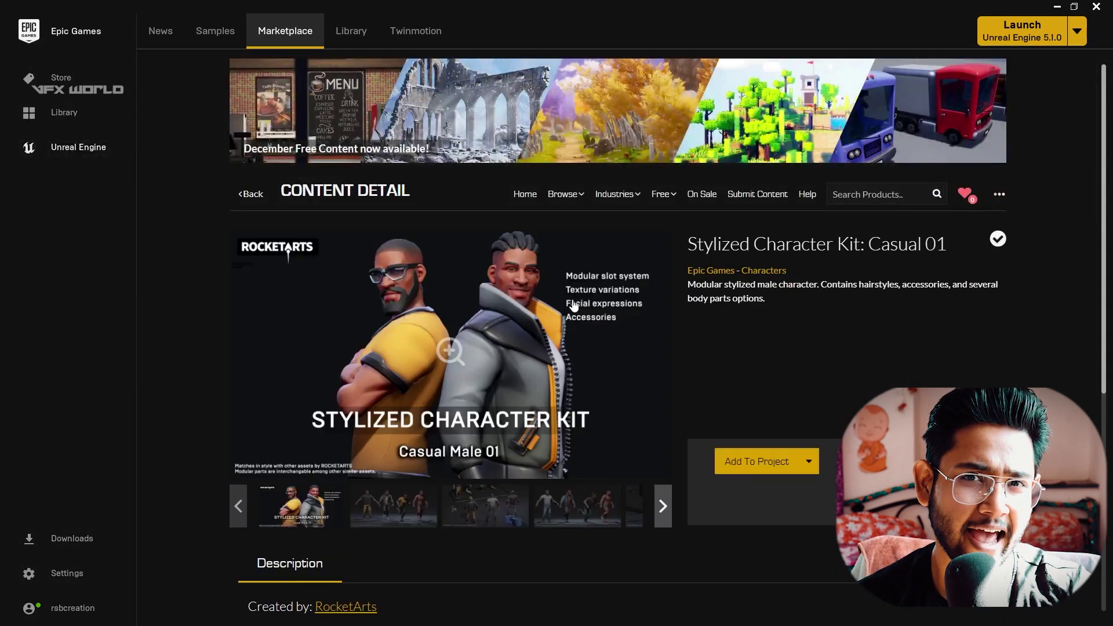
{"action": "left_click", "coordinate": [493, 509]}
{"action": "left_click", "coordinate": [596, 508]}
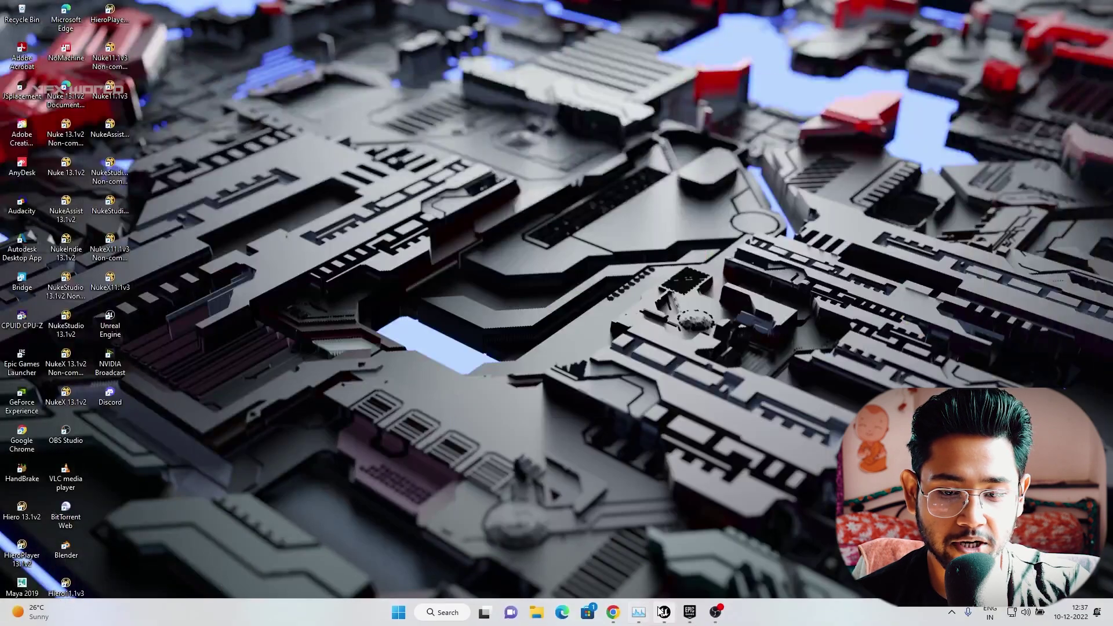
Restore Unreal Editor and look around the facility toward the round hatch
{"action": "left_click", "coordinate": [664, 613]}
{"action": "right_click_drag", "start_coordinate": [575, 431], "coordinate": [324, 409]}
{"action": "right_click_drag", "start_coordinate": [481, 418], "coordinate": [509, 401]}
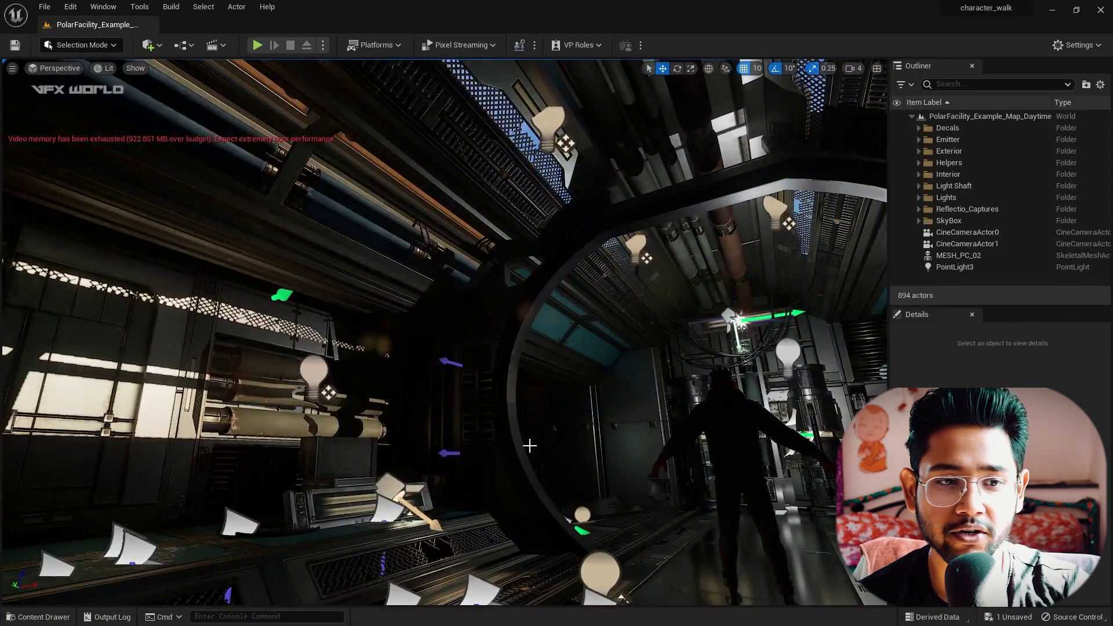
Dock the Content Drawer in the layout and open the Polar/Maps folder
{"action": "left_click", "coordinate": [39, 617]}
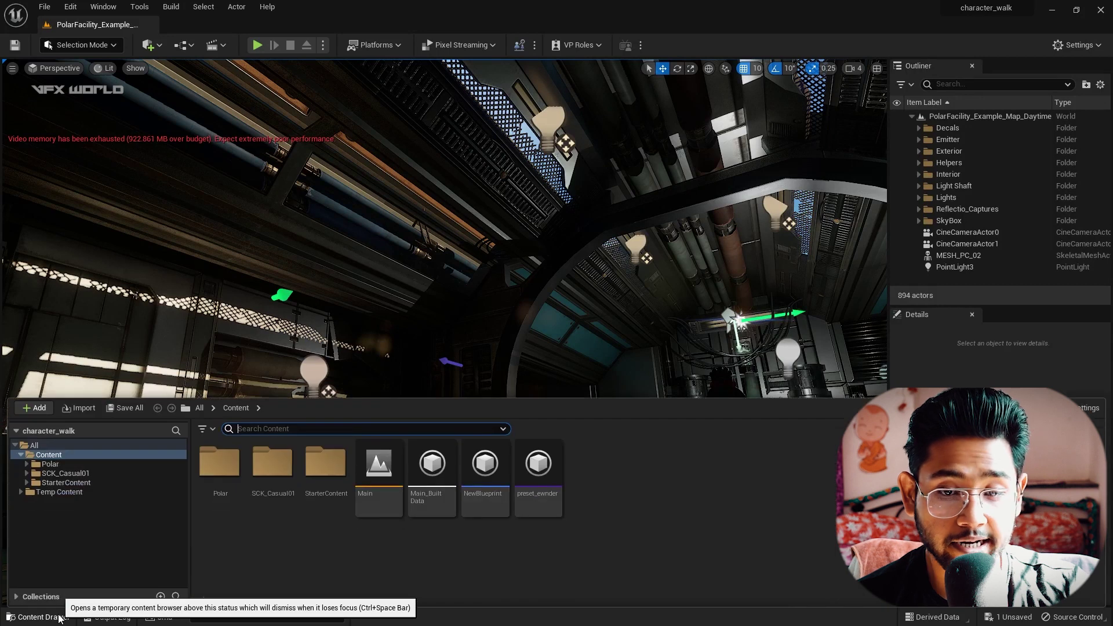
{"action": "left_click", "coordinate": [1038, 407]}
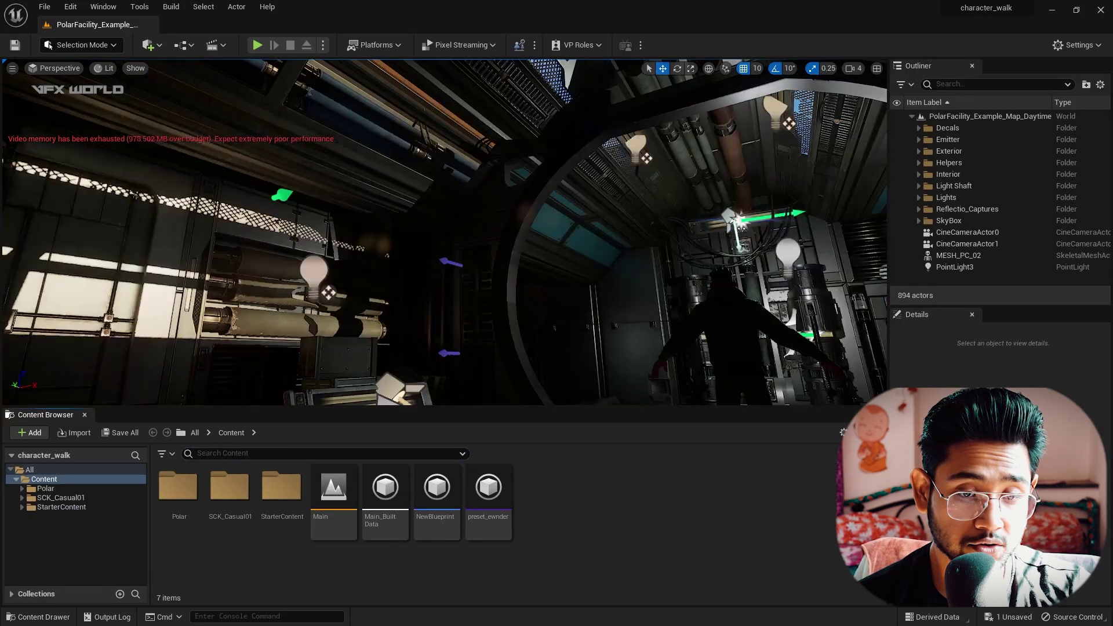
{"action": "left_click", "coordinate": [45, 489]}
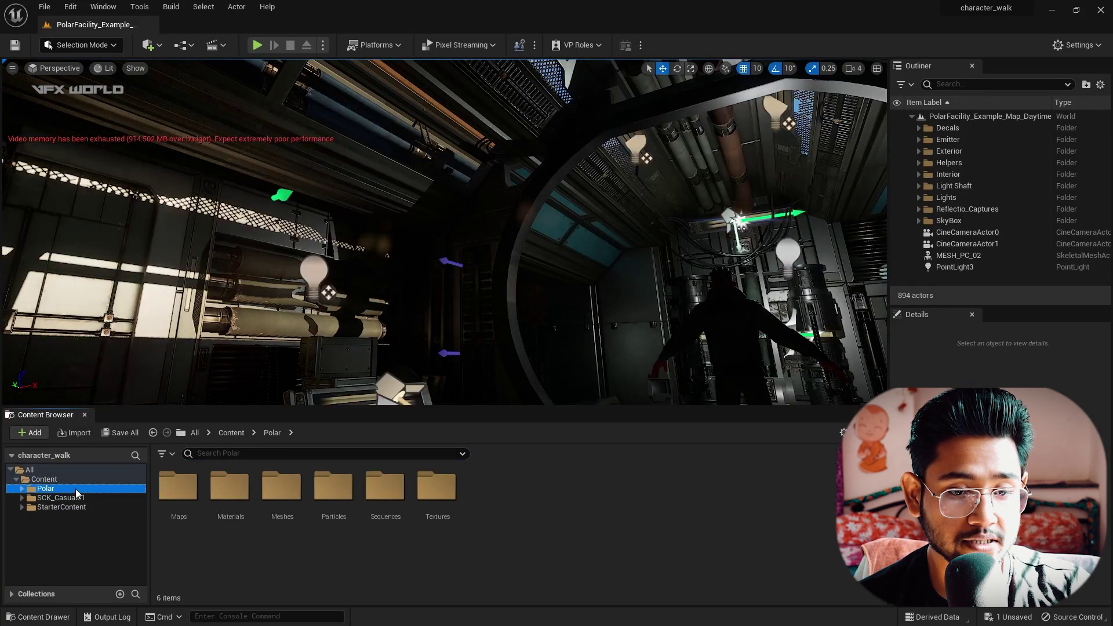
{"action": "right_click_drag", "start_coordinate": [677, 222], "coordinate": [696, 267]}
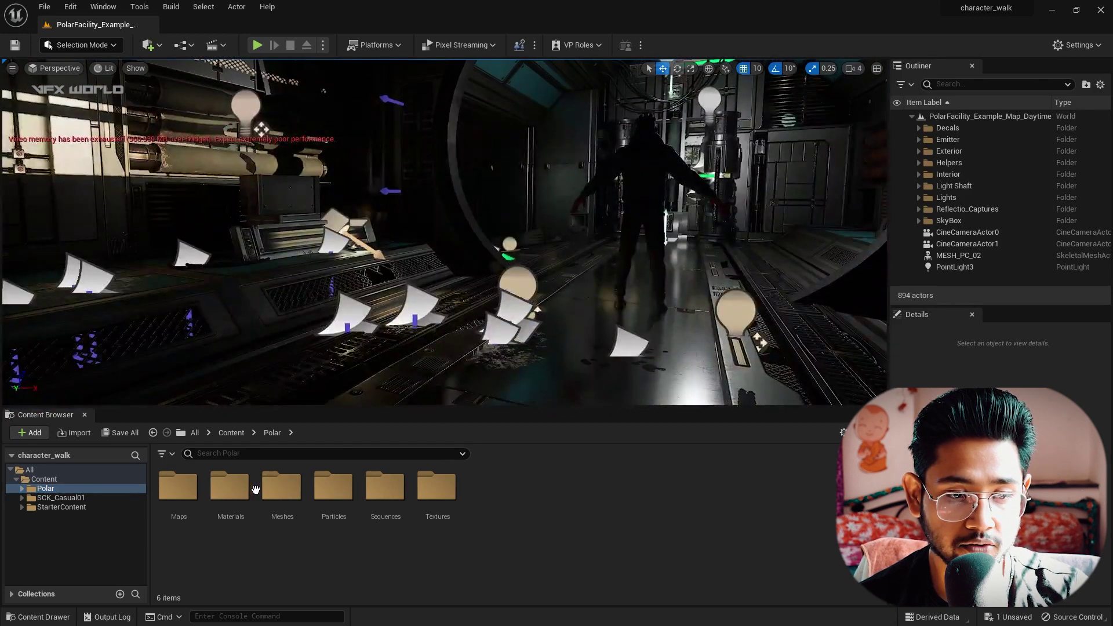
{"action": "double_click", "coordinate": [178, 486]}
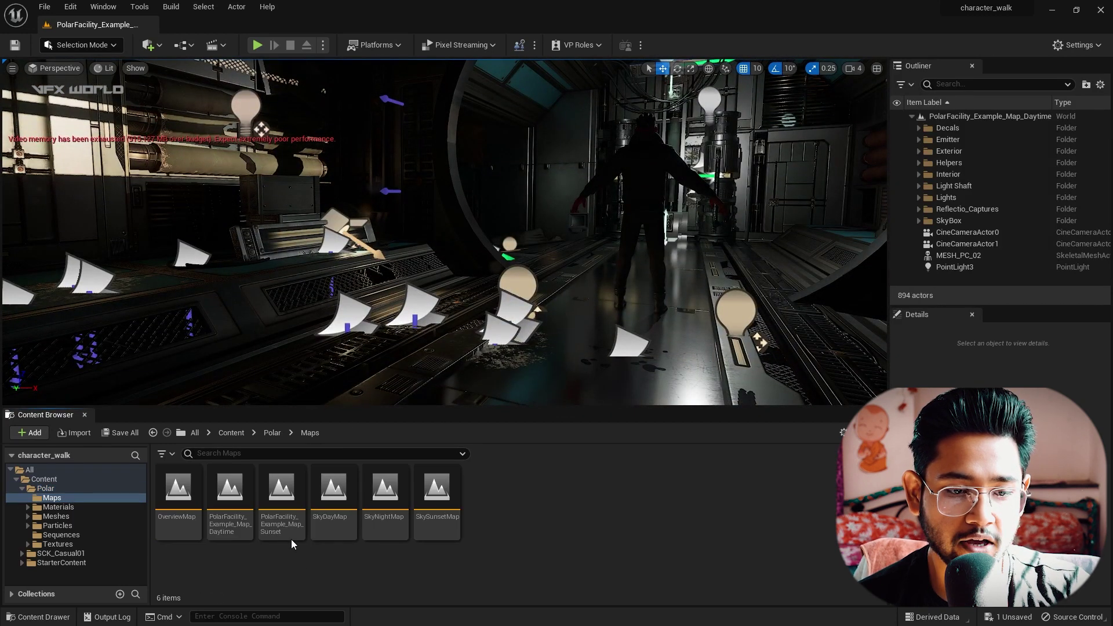
Load PolarFacility_Example_Map_Sunset without saving, then look around the sunset mountains and machinery
{"action": "double_click", "coordinate": [284, 496]}
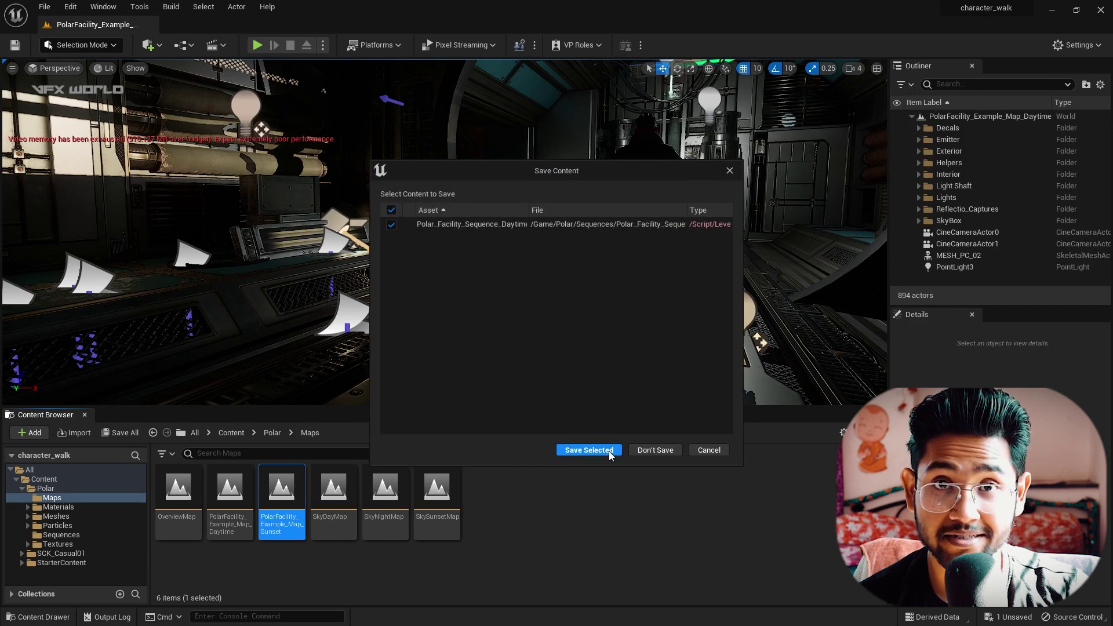
{"action": "left_click", "coordinate": [660, 452]}
{"action": "right_click_drag", "start_coordinate": [444, 232], "coordinate": [371, 233]}
{"action": "key", "text": "w"}
{"action": "key", "text": "w"}
{"action": "right_click_drag", "start_coordinate": [520, 284], "coordinate": [434, 239]}
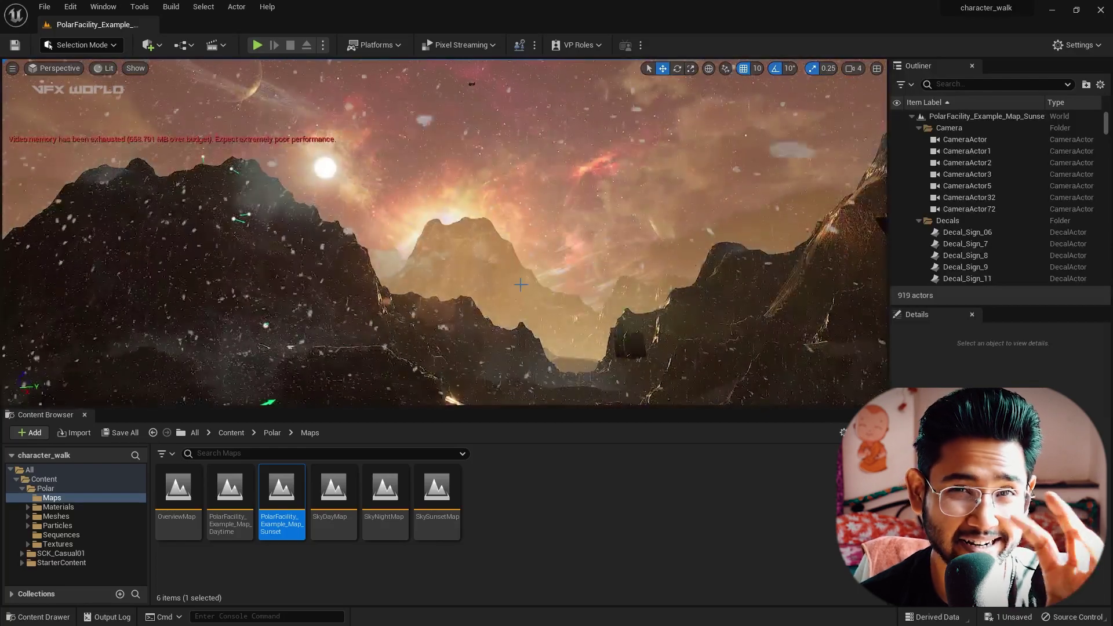
{"action": "right_click_drag", "start_coordinate": [520, 284], "coordinate": [811, 324]}
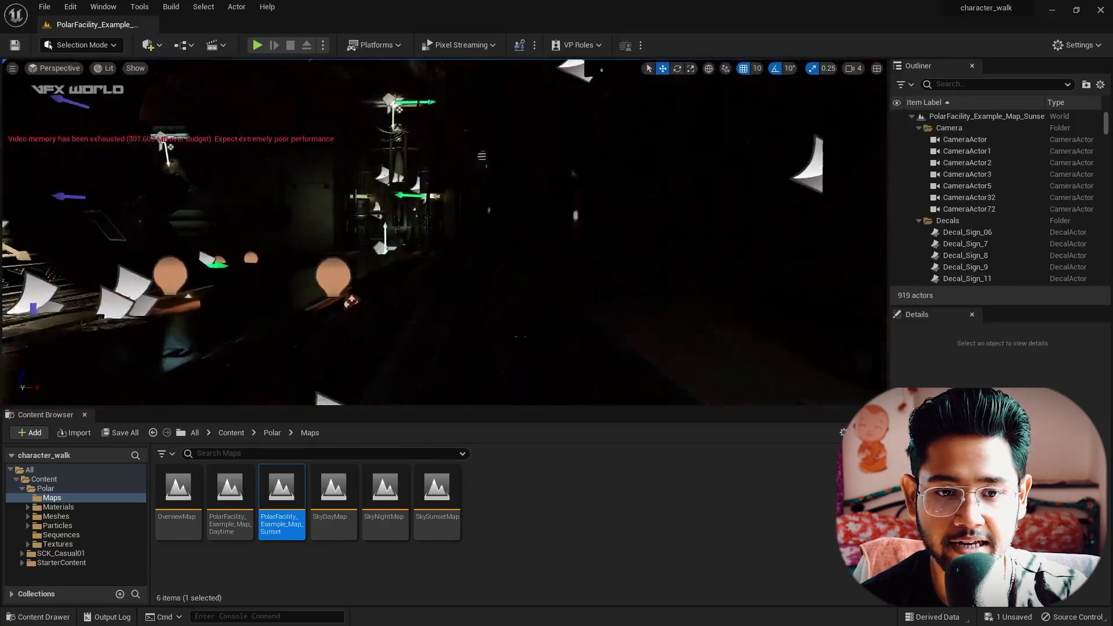
Shift the view left and bring up Quick Add's Lights options with Point Light
{"action": "key", "text": "a"}
{"action": "right_click_drag", "start_coordinate": [611, 155], "coordinate": [611, 154]}
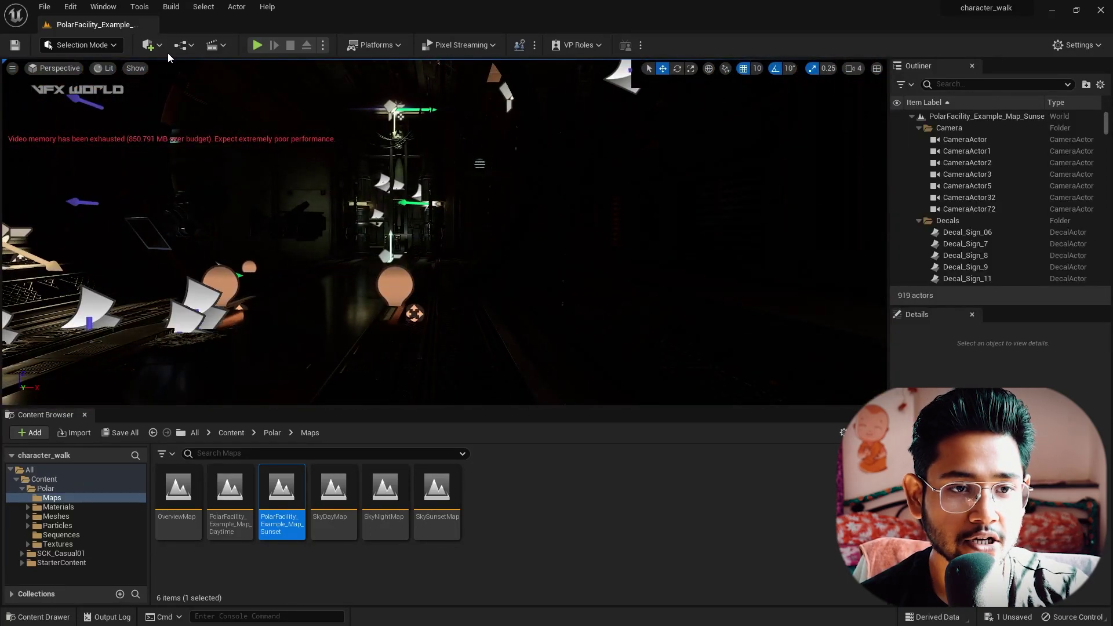
{"action": "left_click", "coordinate": [148, 44]}
{"action": "mouse_move", "coordinate": [212, 152]}
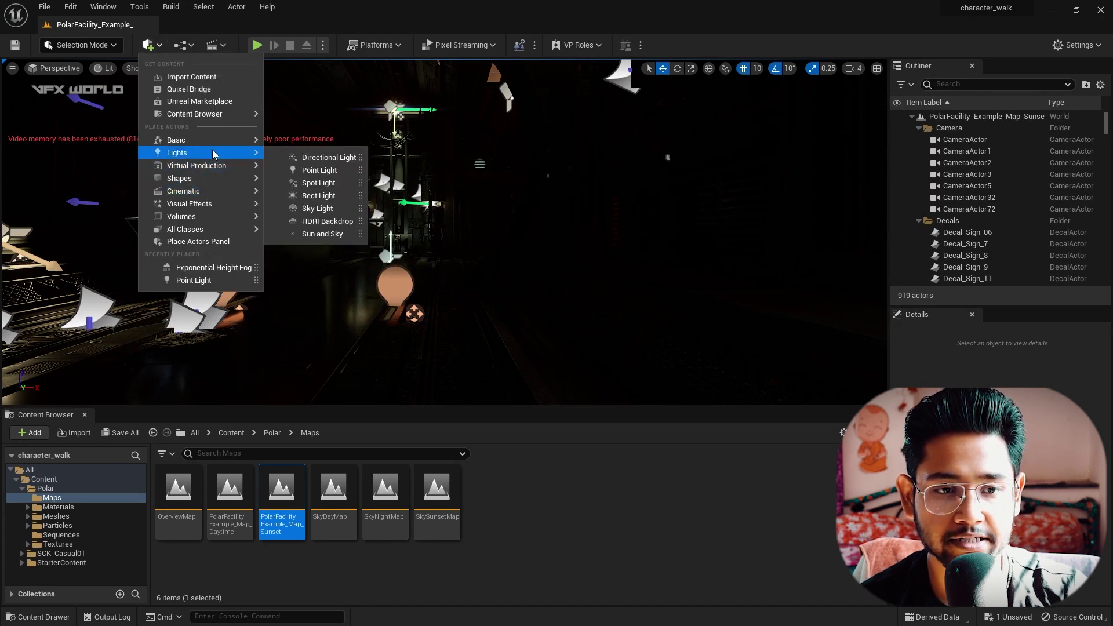
Place a point light and move it higher and to the left in the room
{"action": "left_click", "coordinate": [320, 170]}
{"action": "left_click_drag", "start_coordinate": [431, 189], "coordinate": [432, 73]}
{"action": "left_click_drag", "start_coordinate": [479, 116], "coordinate": [386, 87]}
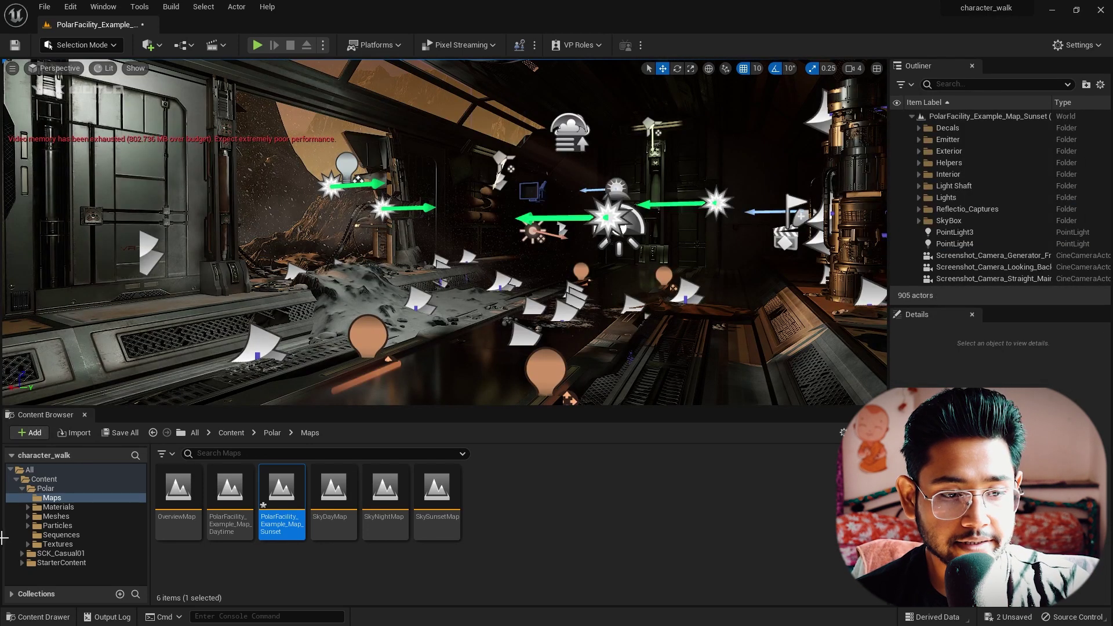
Browse to SCK_Casual01 > Models > Premade_Characters and pick up MESH_PC_01
{"action": "left_click", "coordinate": [60, 562]}
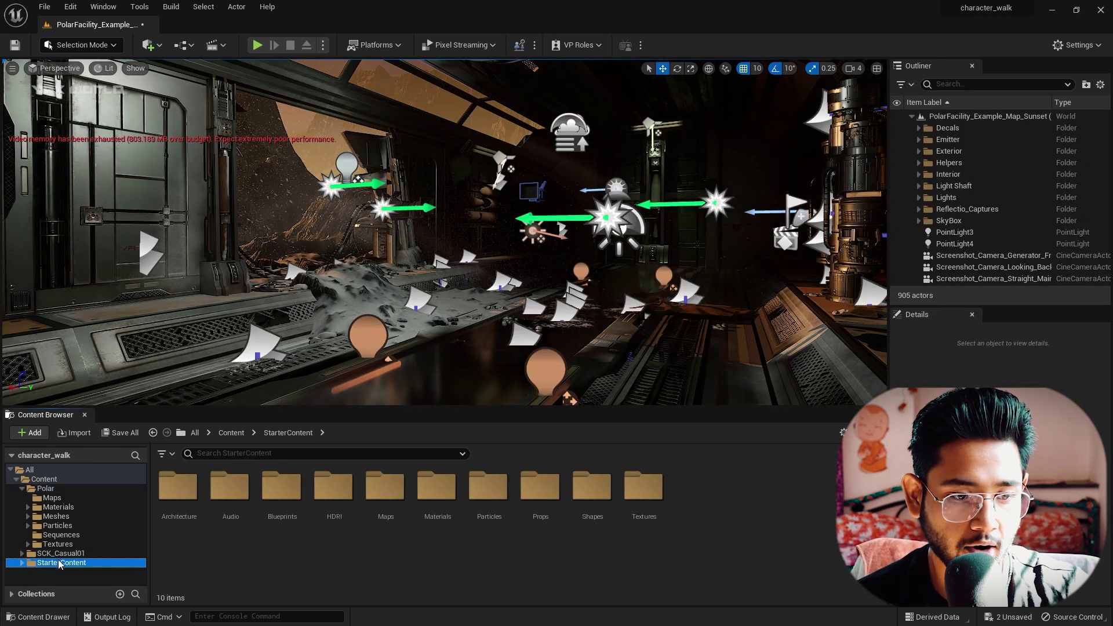
{"action": "left_click", "coordinate": [58, 553]}
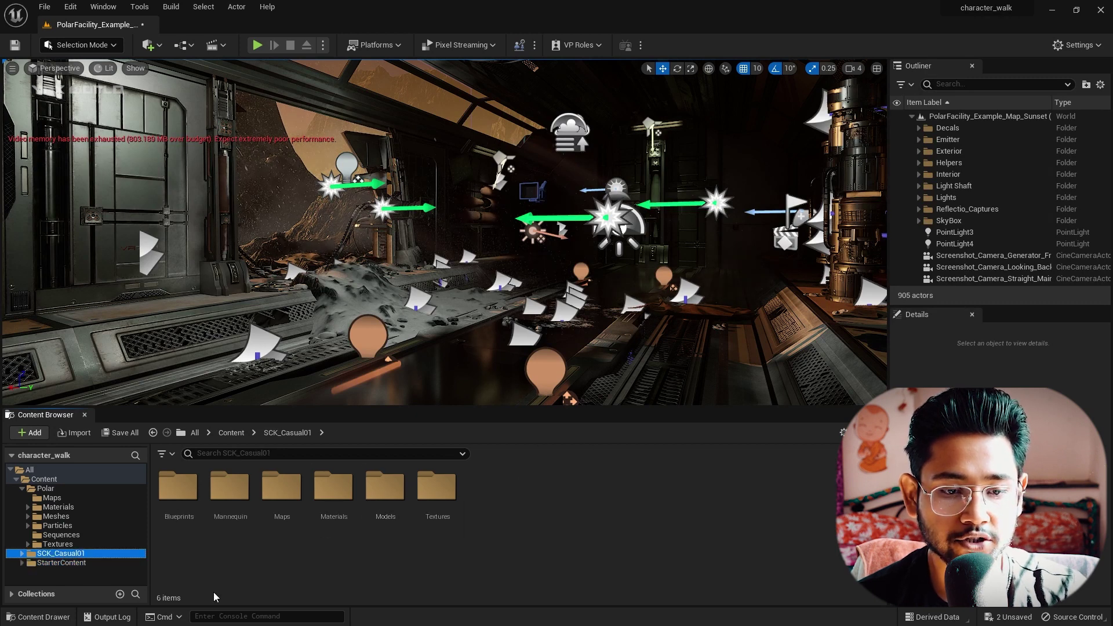
{"action": "double_click", "coordinate": [386, 487]}
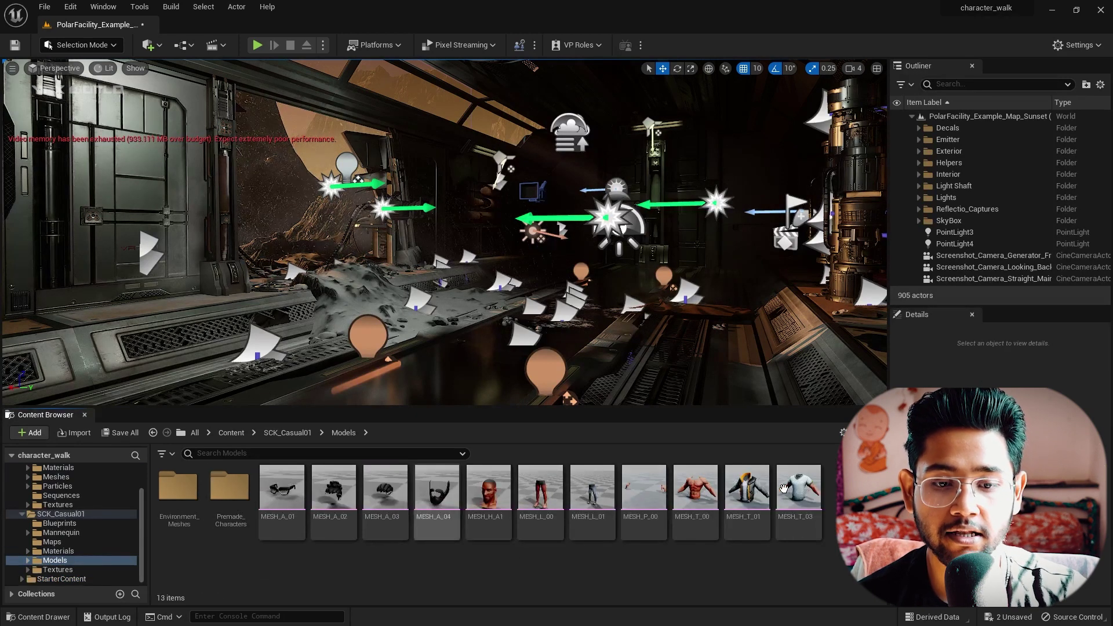
{"action": "mouse_move", "coordinate": [804, 484]}
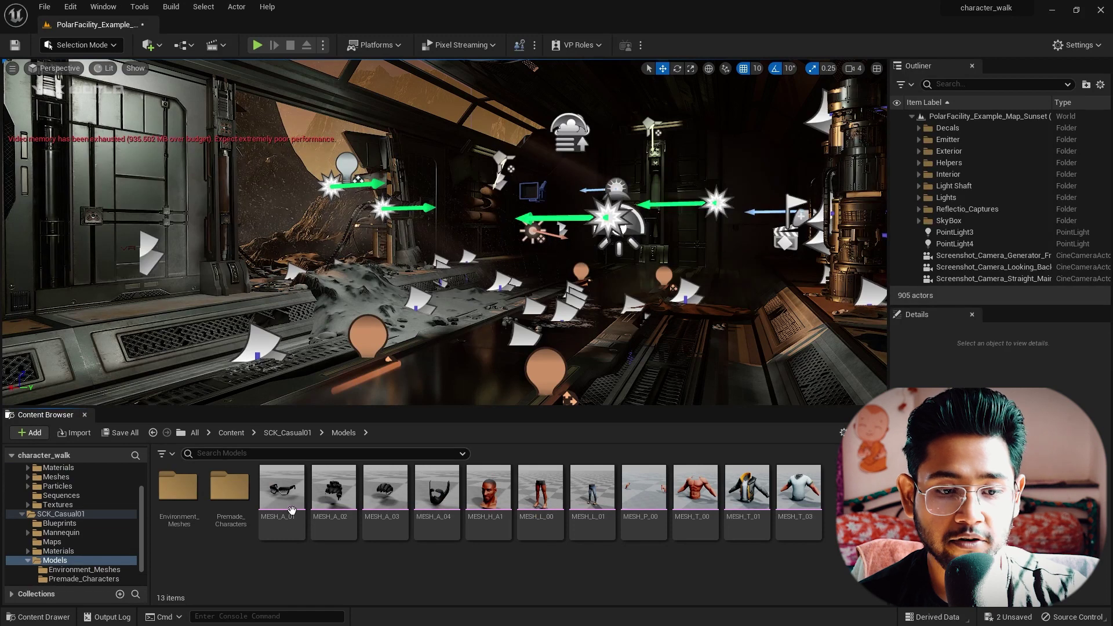
{"action": "double_click", "coordinate": [232, 490]}
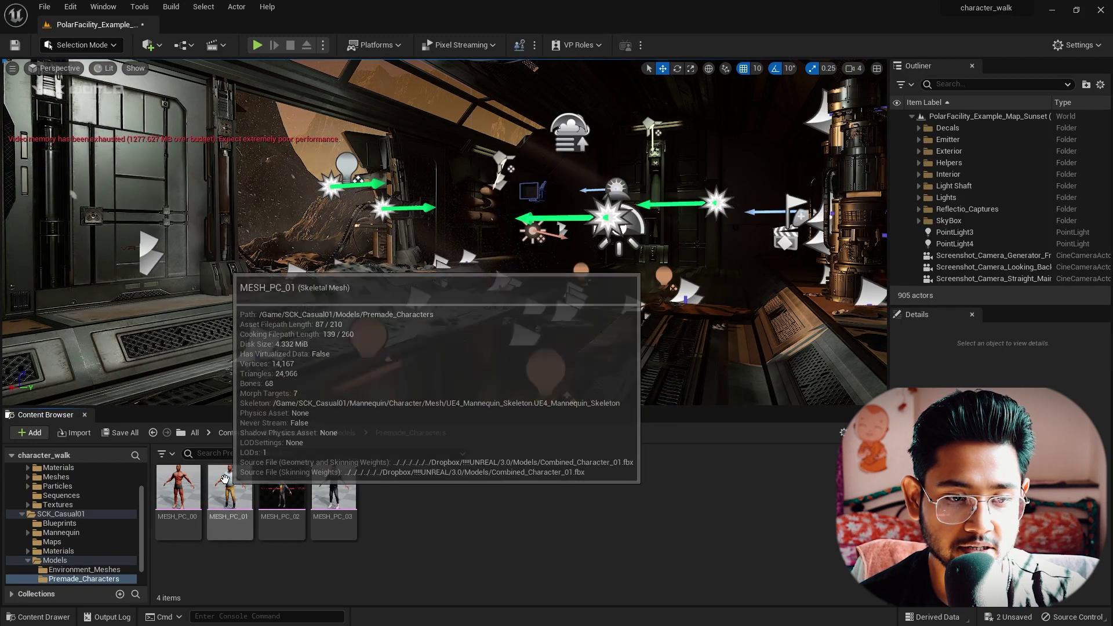
{"action": "left_click_drag", "start_coordinate": [230, 493], "coordinate": [395, 402]}
Drop MESH_PC_01 in the corridor and rotate it to face the camera
{"action": "left_click_drag", "start_coordinate": [494, 349], "coordinate": [486, 358]}
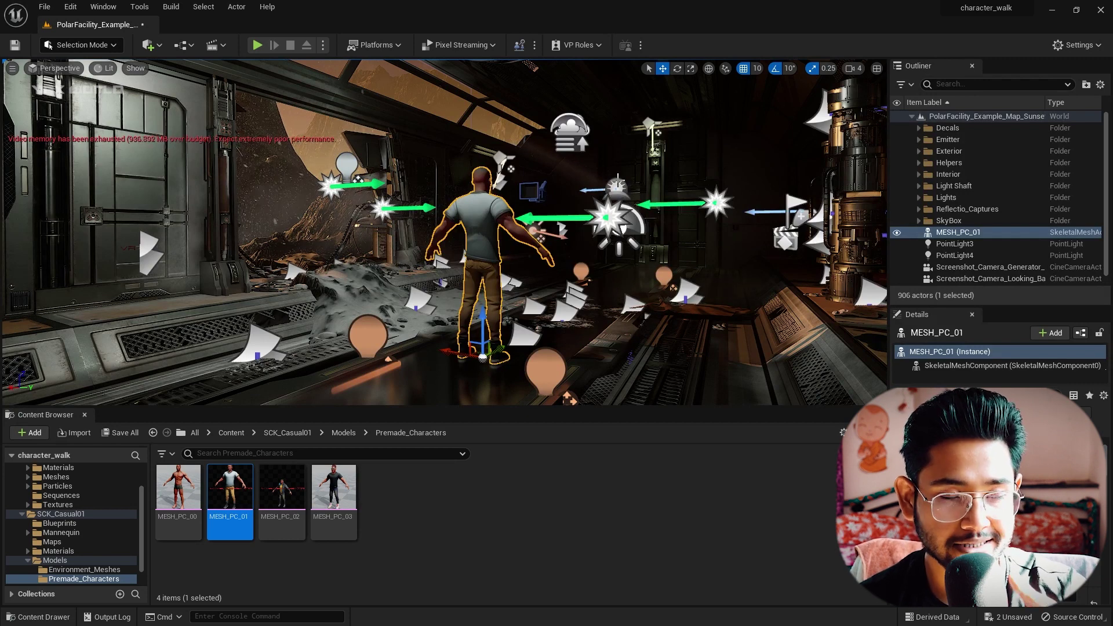
{"action": "key", "text": "r"}
{"action": "key", "text": "e"}
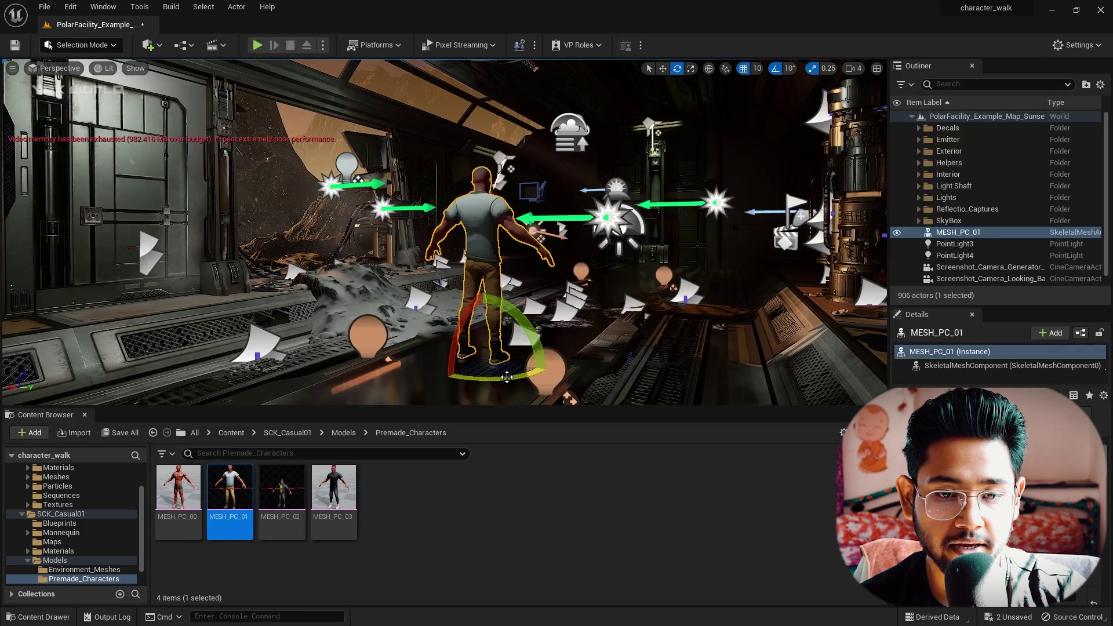
{"action": "left_click_drag", "start_coordinate": [501, 377], "coordinate": [569, 378]}
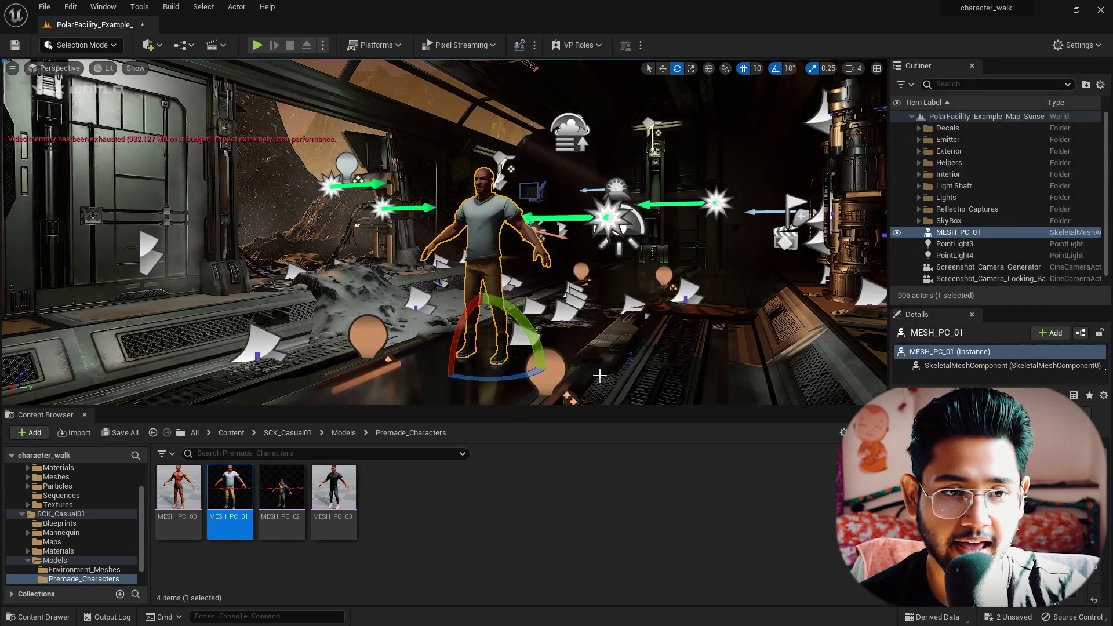
Add a level sequence from the Cinematics menu and save it as 'tutorial'
{"action": "left_click", "coordinate": [219, 44]}
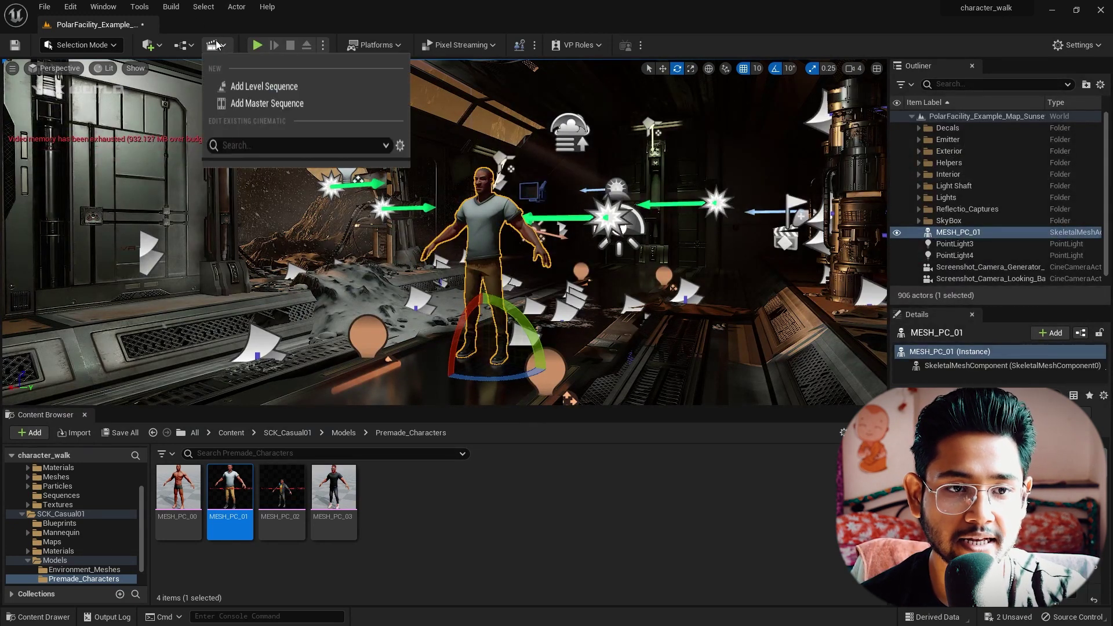
{"action": "left_click", "coordinate": [240, 78]}
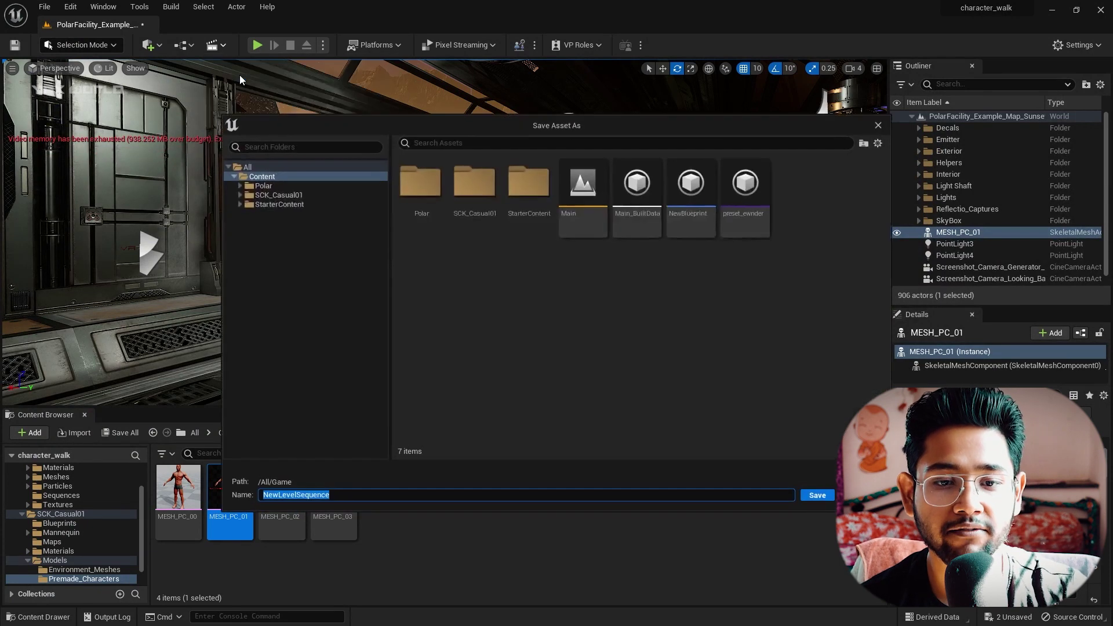
{"action": "type", "text": "tutorial"}
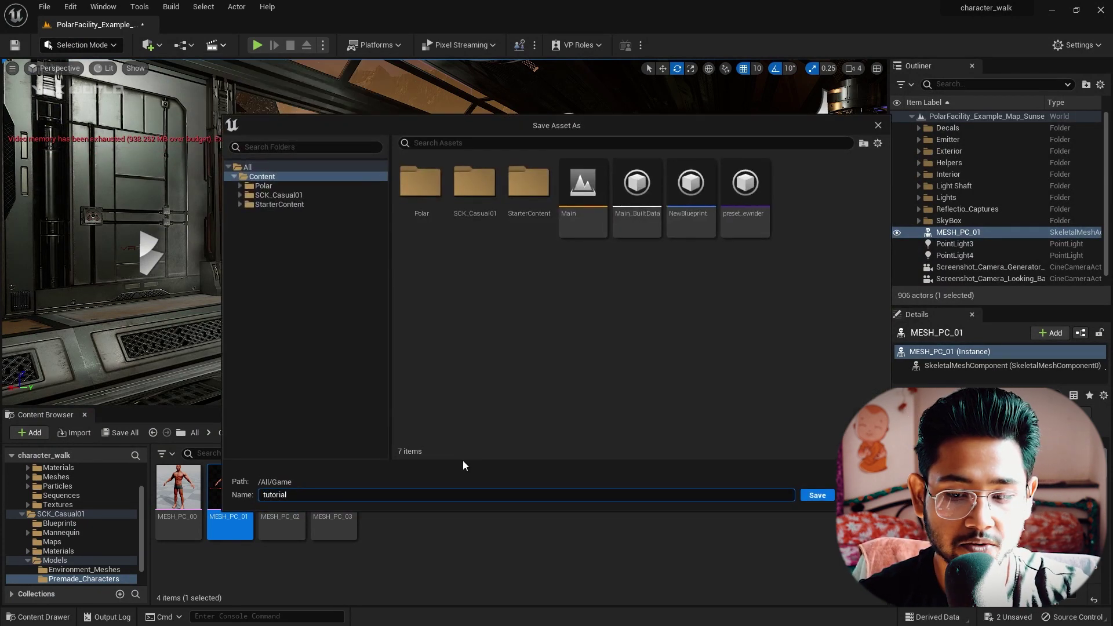
{"action": "key", "text": "Return"}
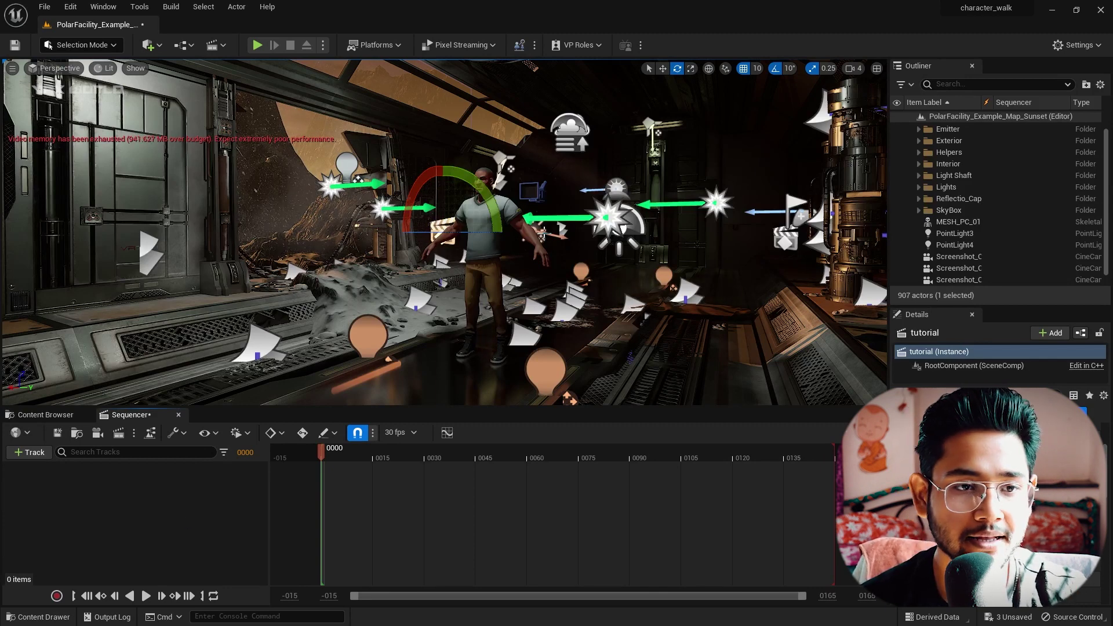
Add a Cine Camera Actor and snap CineCameraActor0 to the current viewport view
{"action": "left_click", "coordinate": [152, 46]}
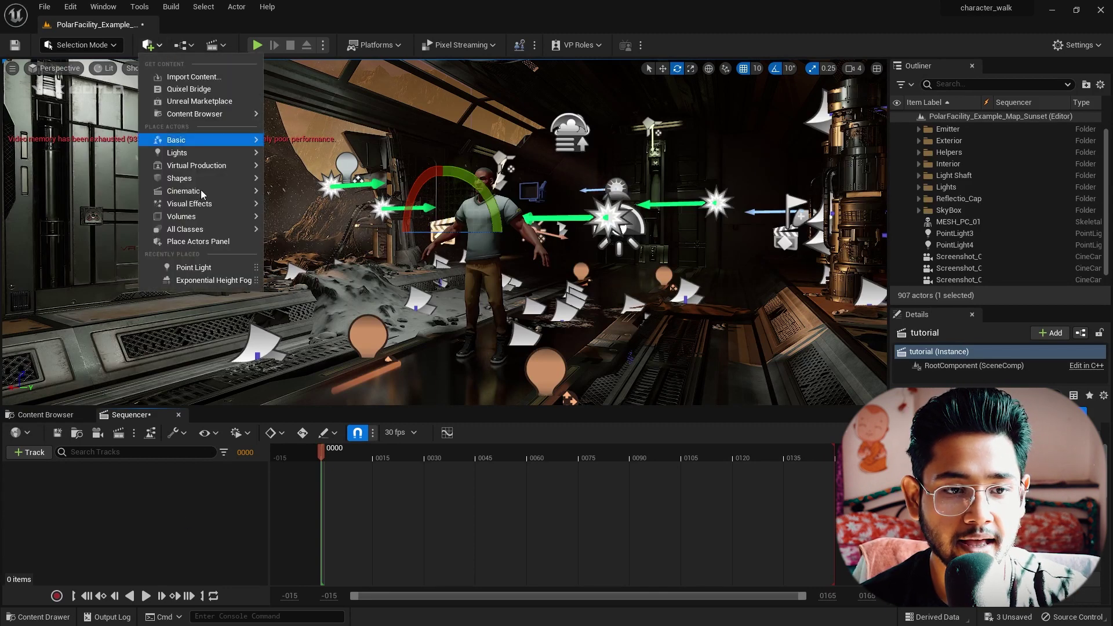
{"action": "mouse_move", "coordinate": [200, 194]}
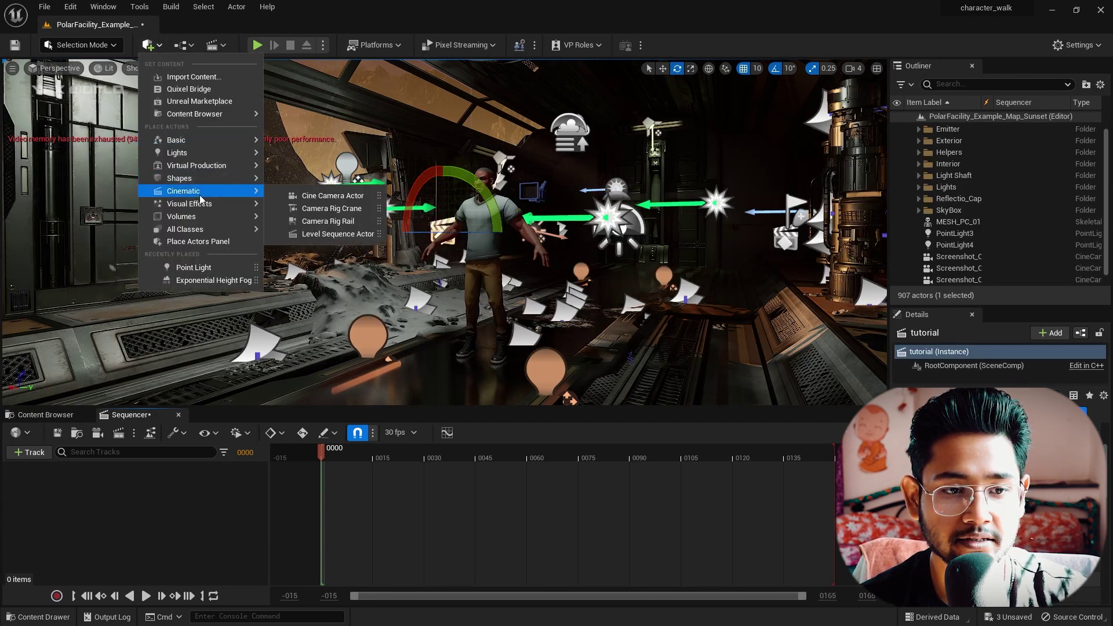
{"action": "left_click", "coordinate": [318, 196]}
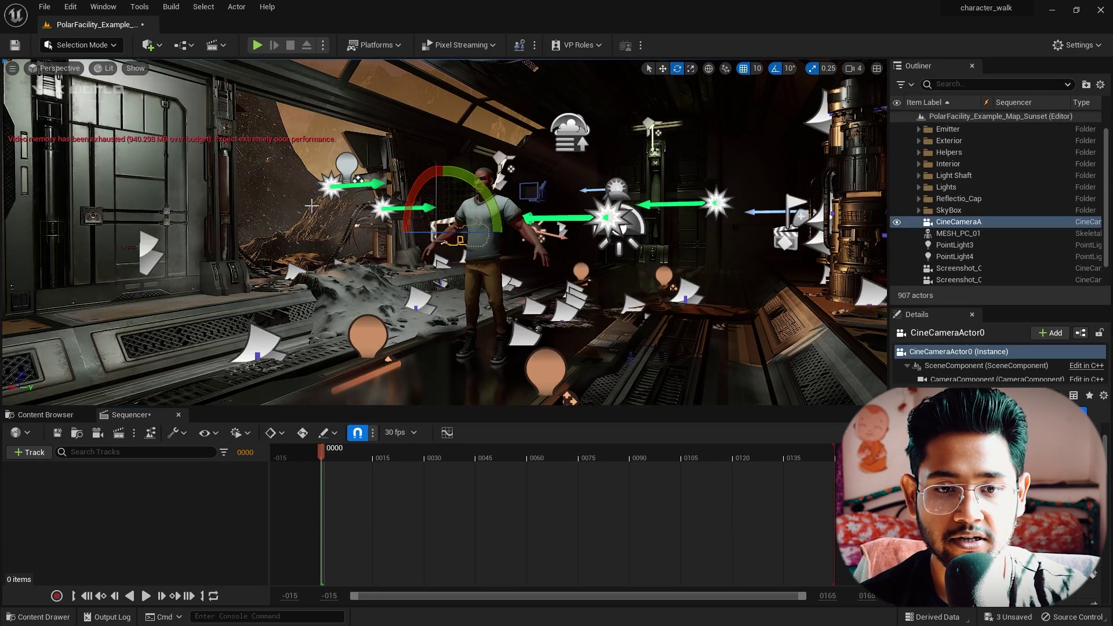
{"action": "key", "text": "w"}
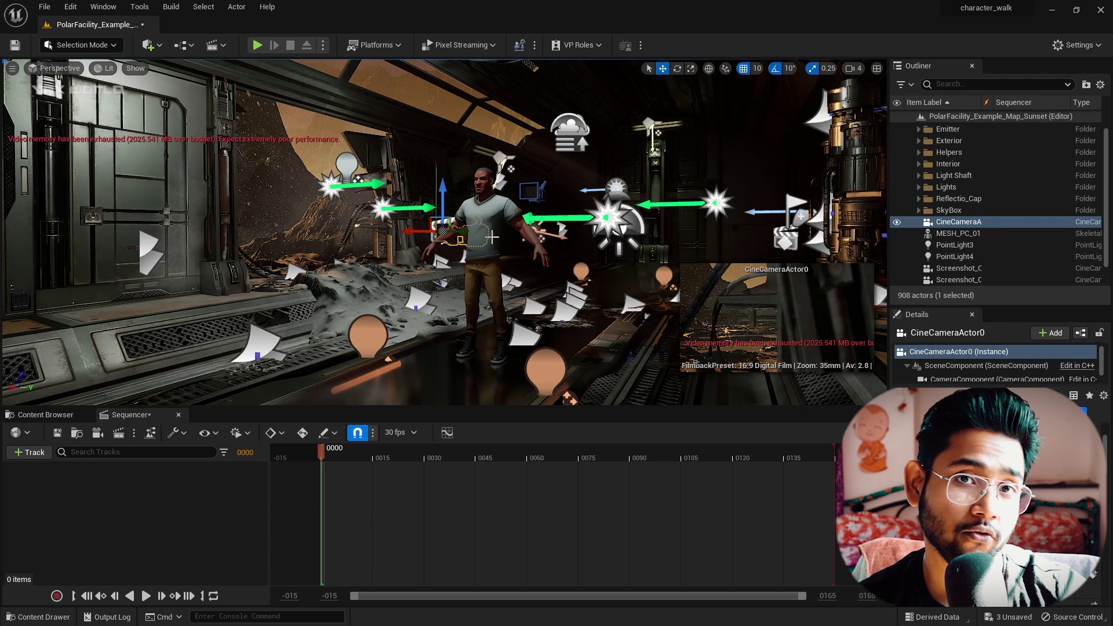
{"action": "right_click", "coordinate": [956, 224]}
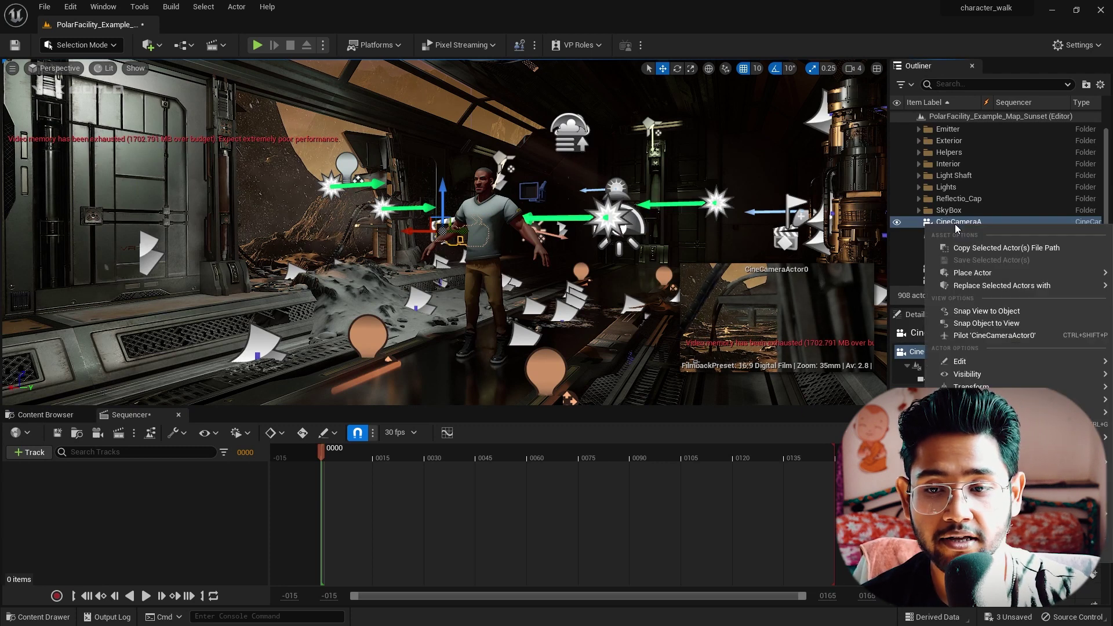
{"action": "left_click", "coordinate": [1001, 332]}
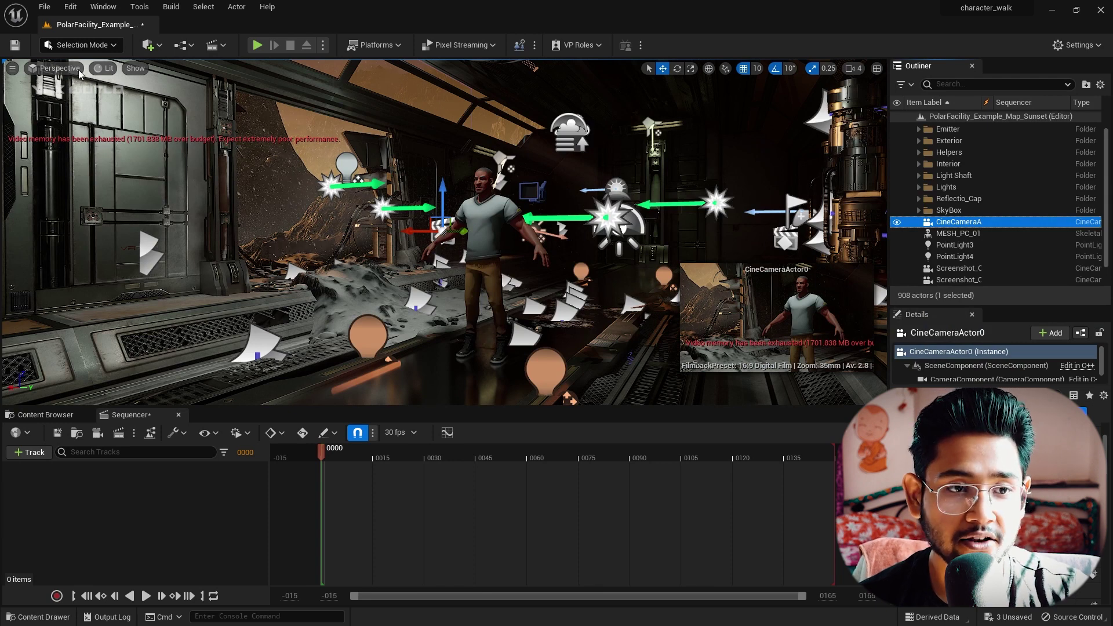
Pilot CineCameraActor0 and add it to the tutorial sequence with a Camera Cuts track
{"action": "left_click", "coordinate": [59, 69]}
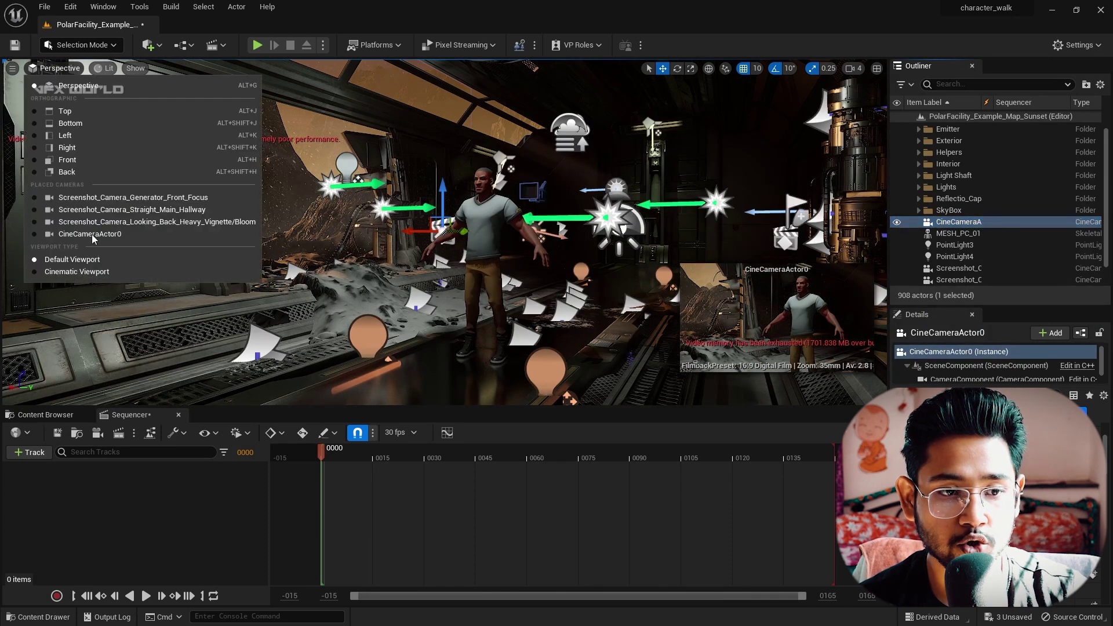
{"action": "left_click", "coordinate": [93, 235]}
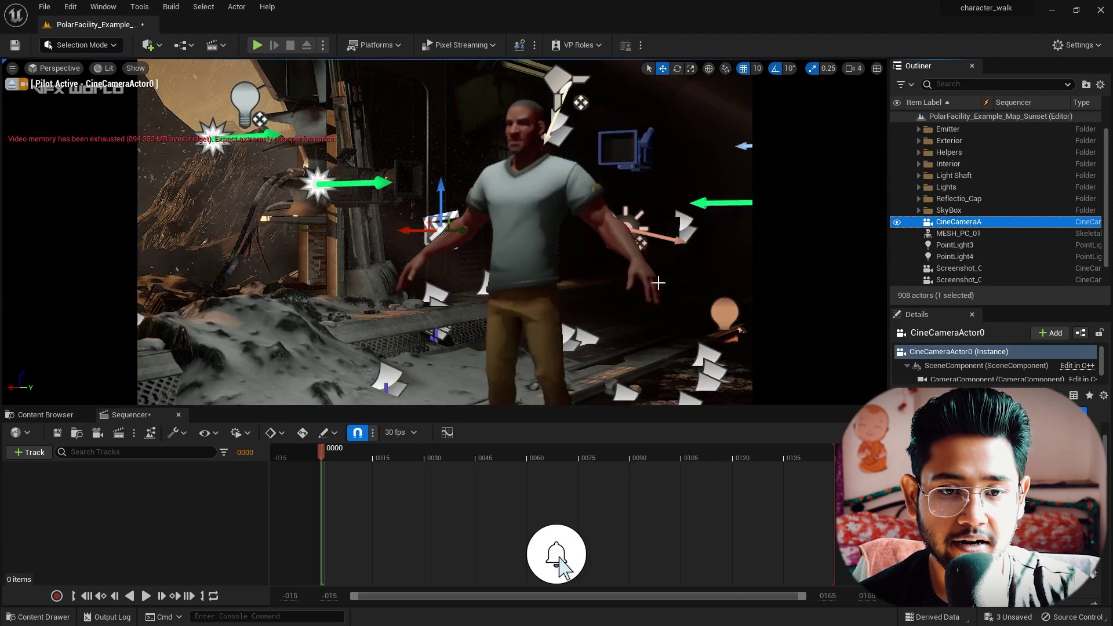
{"action": "left_click_drag", "start_coordinate": [957, 222], "coordinate": [207, 530]}
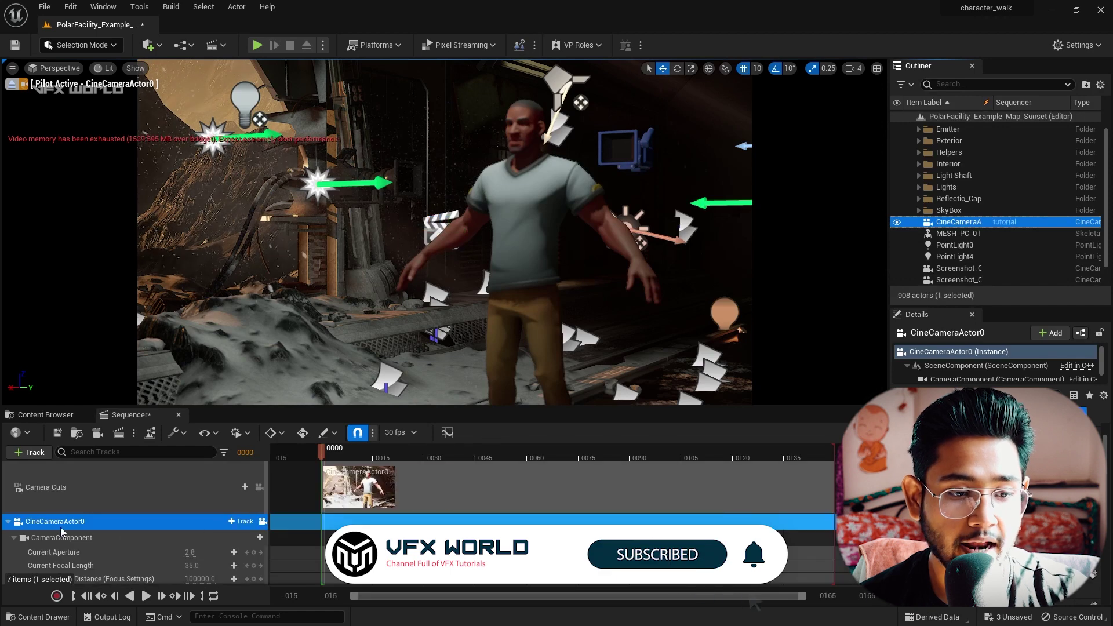
{"action": "left_click", "coordinate": [54, 489]}
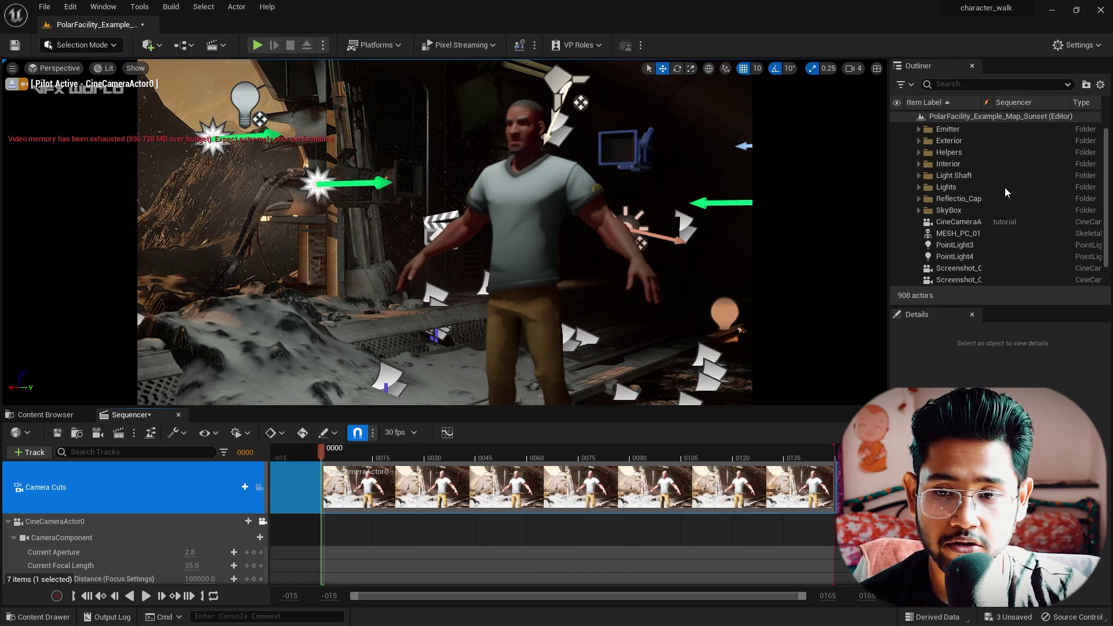
Collapse the camera track and add MESH_PC_01 to the tutorial sequence
{"action": "left_click", "coordinate": [950, 236]}
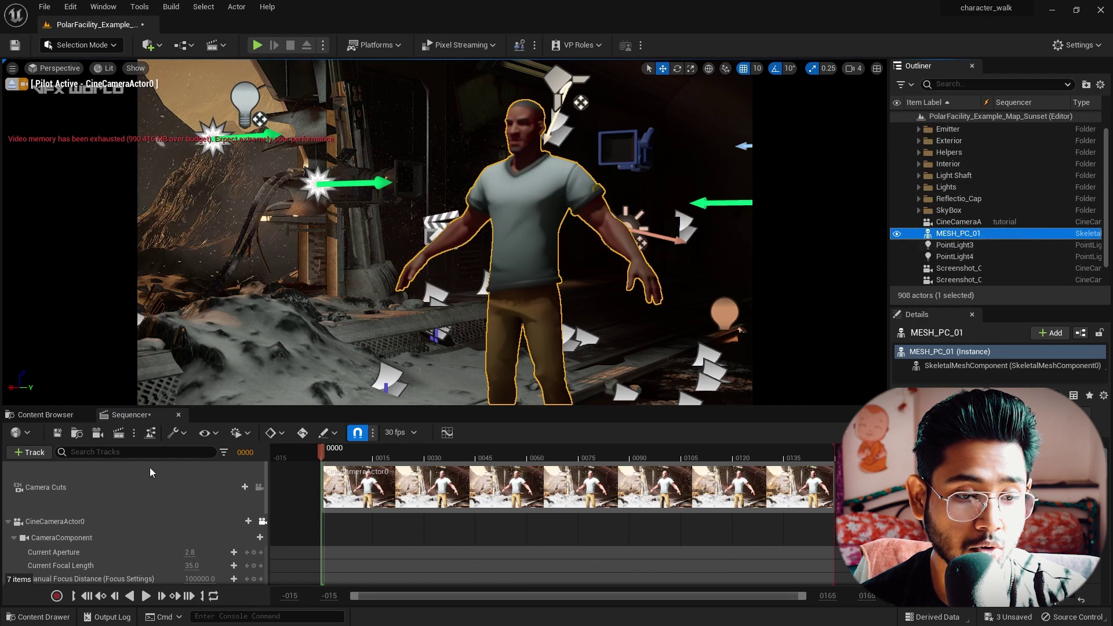
{"action": "left_click", "coordinate": [8, 522]}
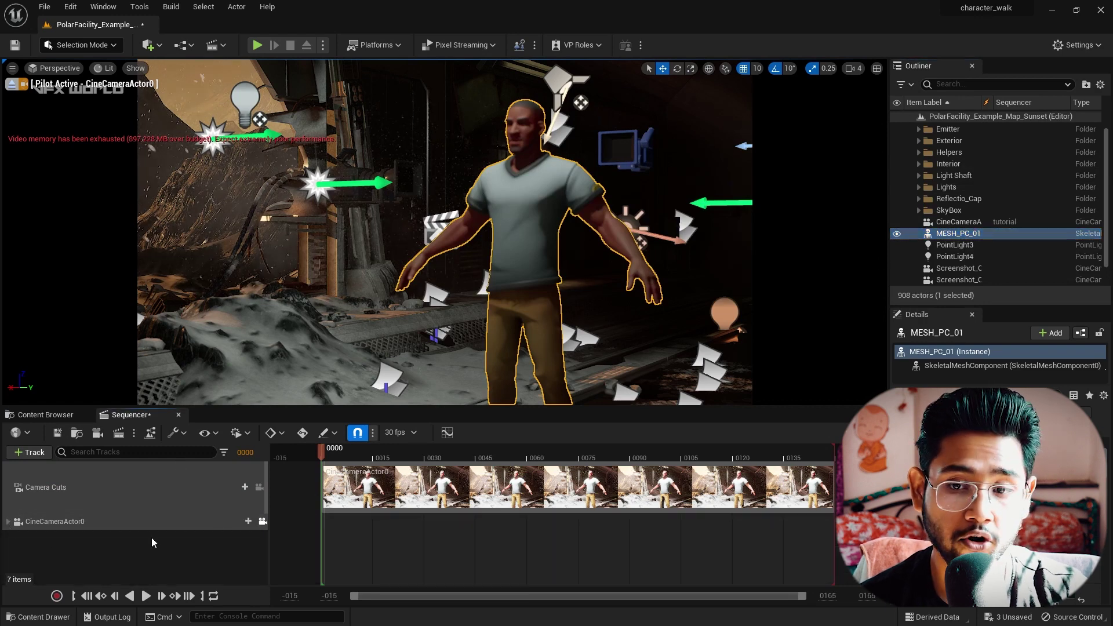
{"action": "left_click_drag", "start_coordinate": [970, 235], "coordinate": [341, 550]}
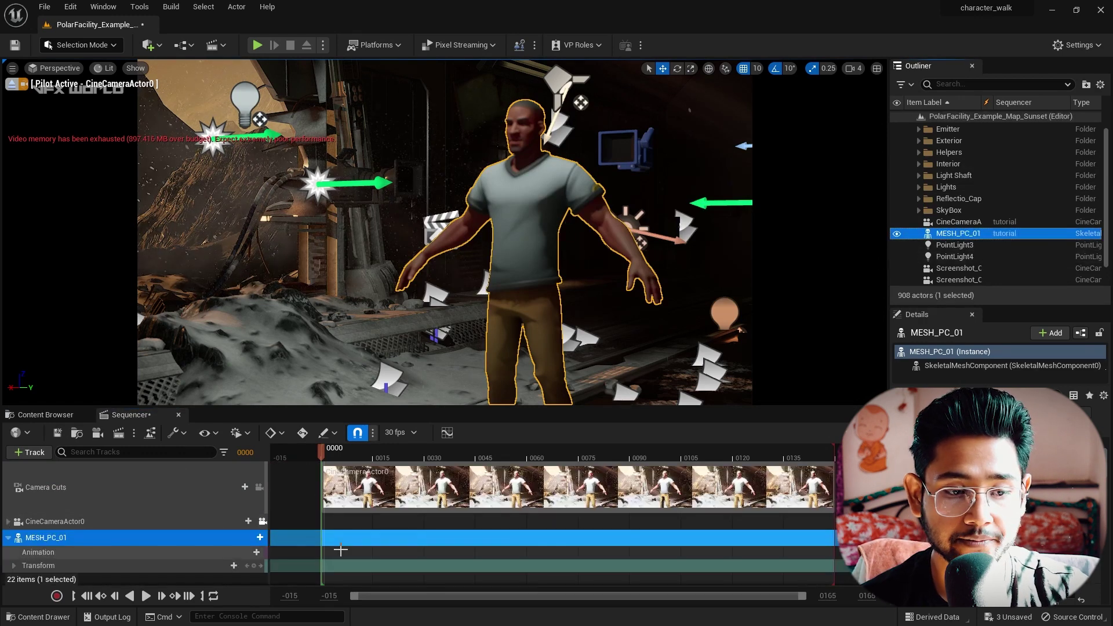
Give MESH_PC_01 an Animation track with the ThirdPersonWalk clip
{"action": "left_click", "coordinate": [234, 553]}
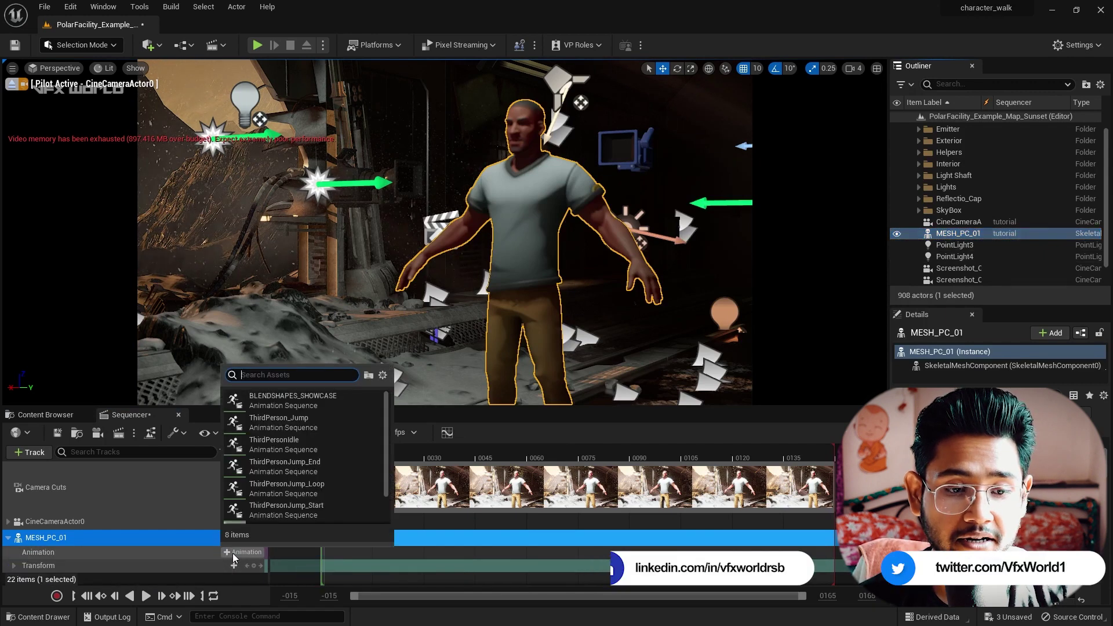
{"action": "scroll", "coordinate": [323, 508], "scroll_direction": "down", "scroll_amount": 2}
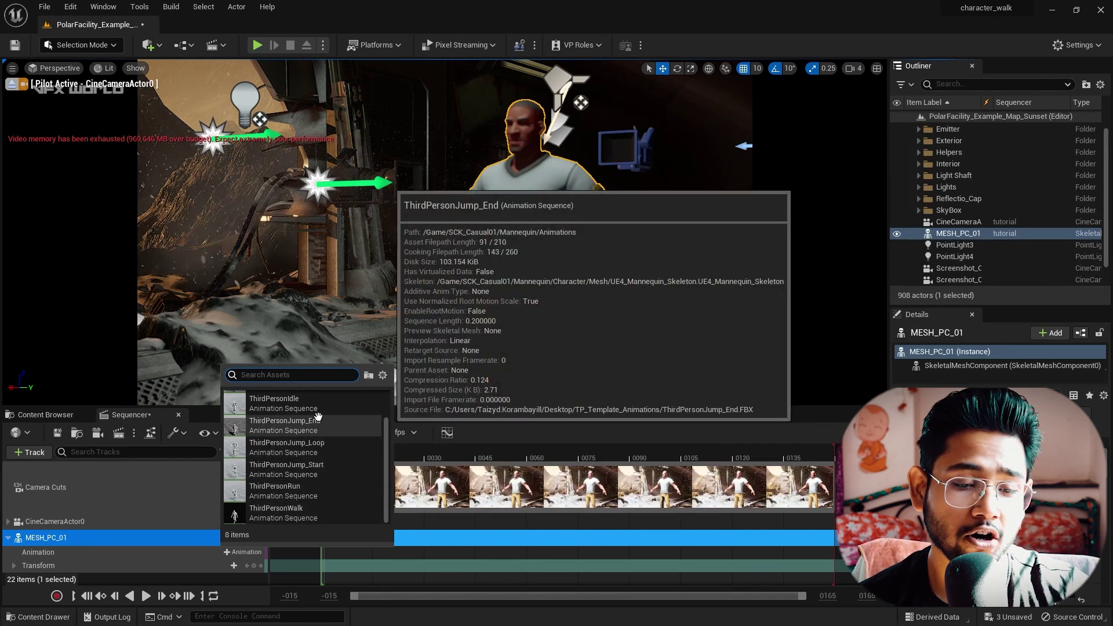
{"action": "scroll", "coordinate": [318, 416], "scroll_direction": "up", "scroll_amount": 2}
{"action": "scroll", "coordinate": [318, 429], "scroll_direction": "down", "scroll_amount": 2}
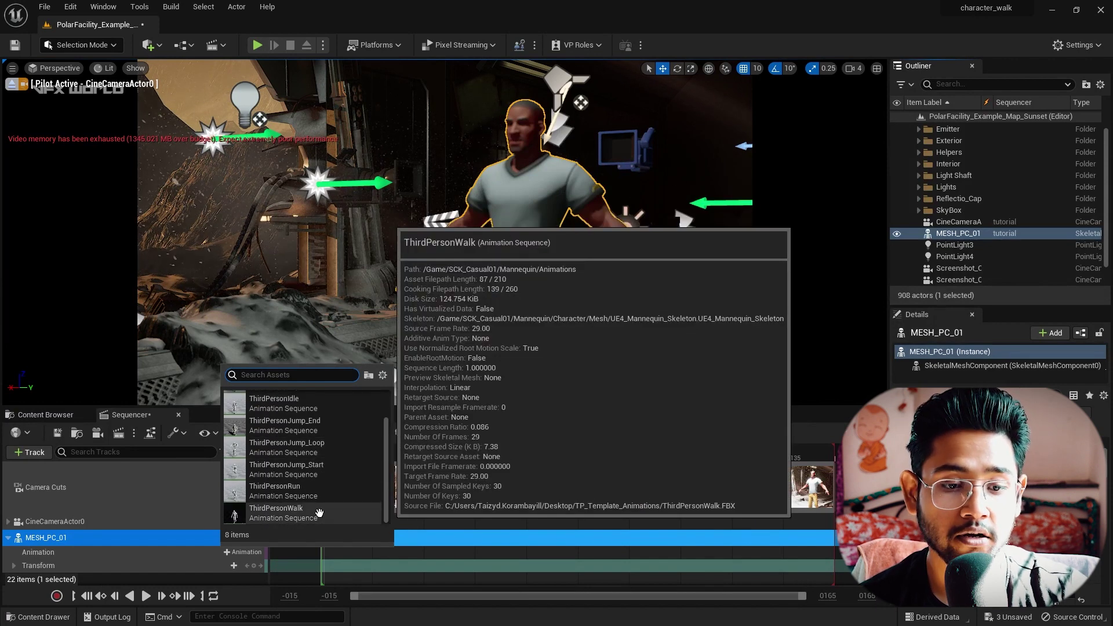
{"action": "left_click", "coordinate": [318, 512]}
{"action": "scroll", "coordinate": [539, 273], "scroll_direction": "up", "scroll_amount": 4}
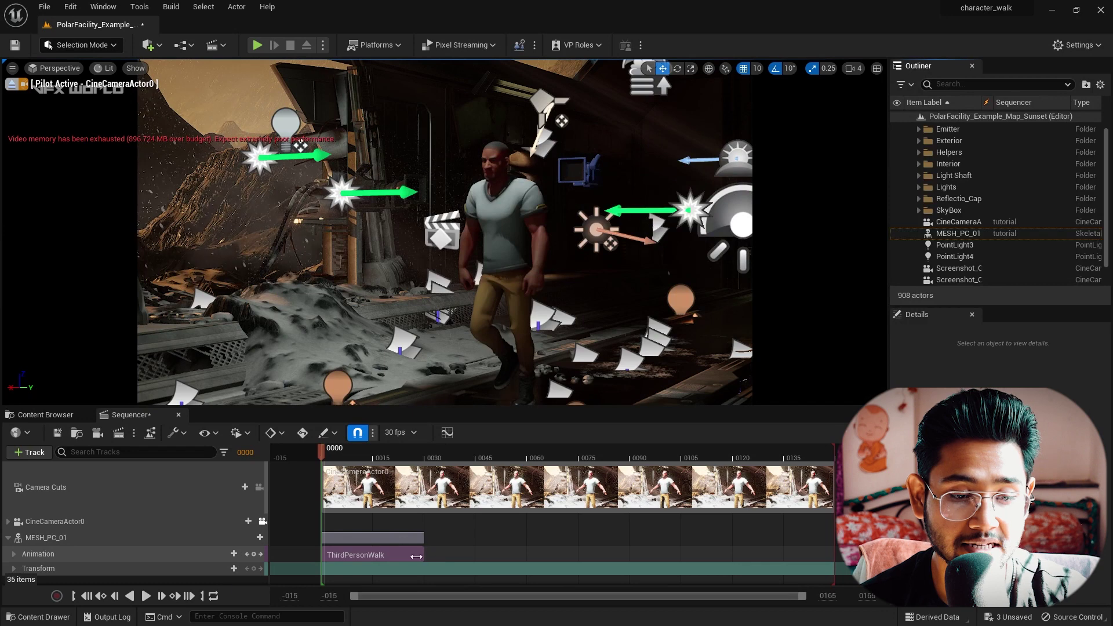
Stretch the ThirdPersonWalk section to frame 160 and preview the longer walk, then stop playback
{"action": "left_click", "coordinate": [147, 597]}
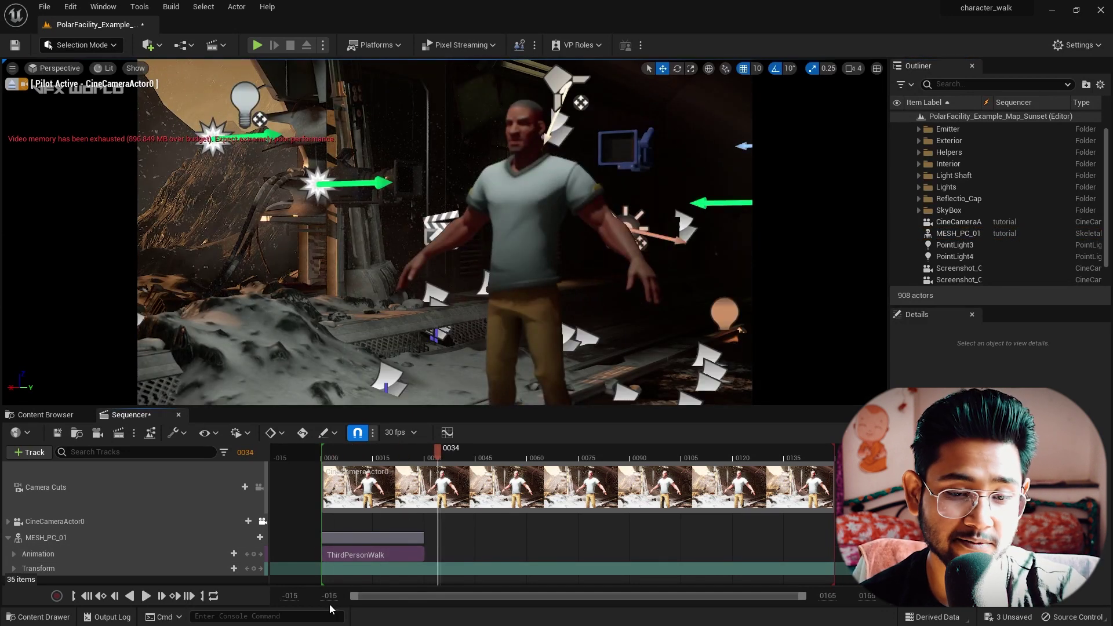
{"action": "left_click_drag", "start_coordinate": [419, 540], "coordinate": [792, 519]}
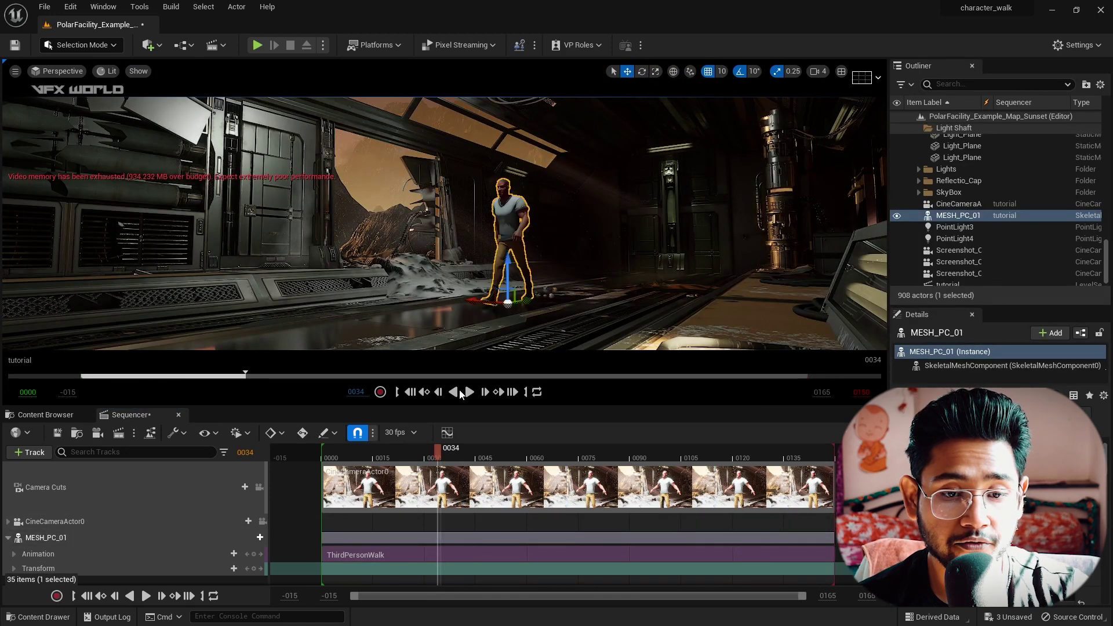
{"action": "left_click", "coordinate": [473, 395]}
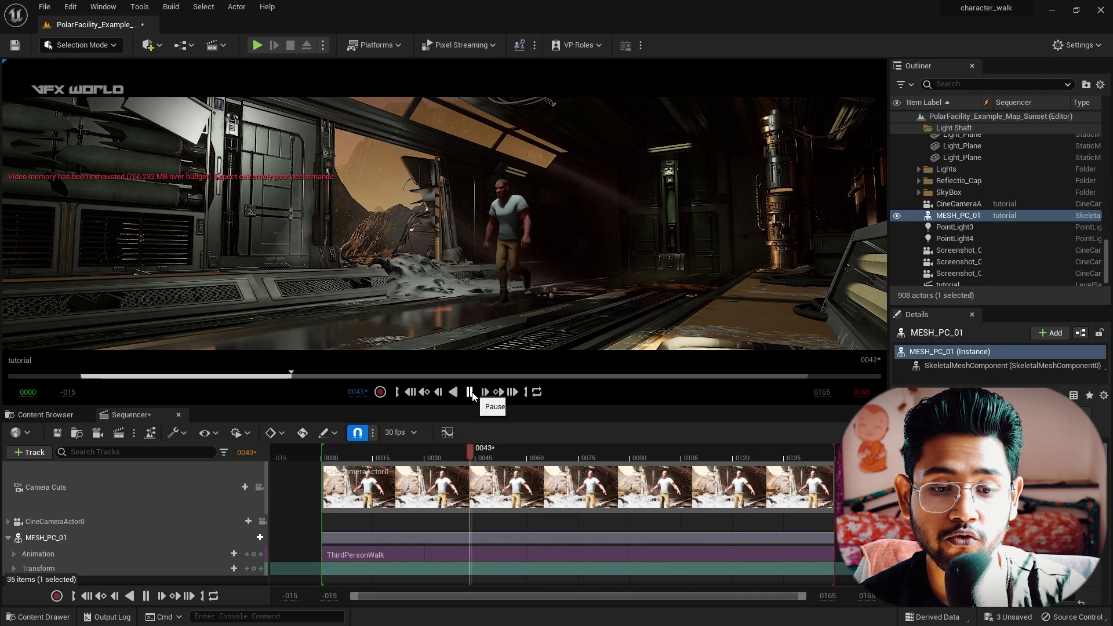
{"action": "left_click", "coordinate": [86, 596]}
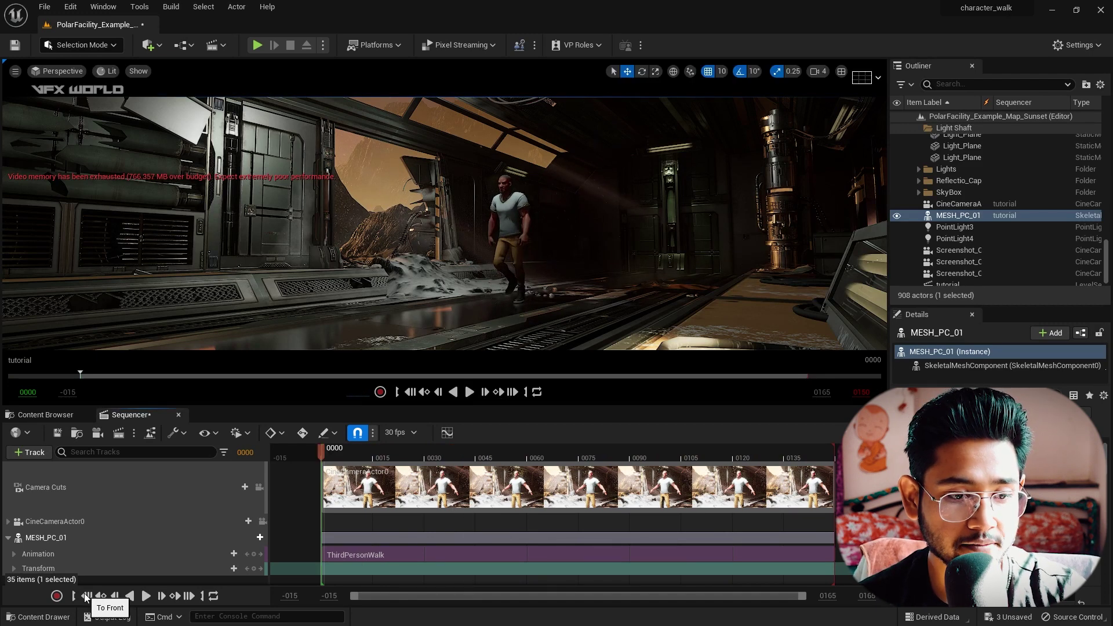
Key the character's Transform at frame 0000, placed at the back of the hall
{"action": "scroll", "coordinate": [27, 554], "scroll_direction": "down", "scroll_amount": 1}
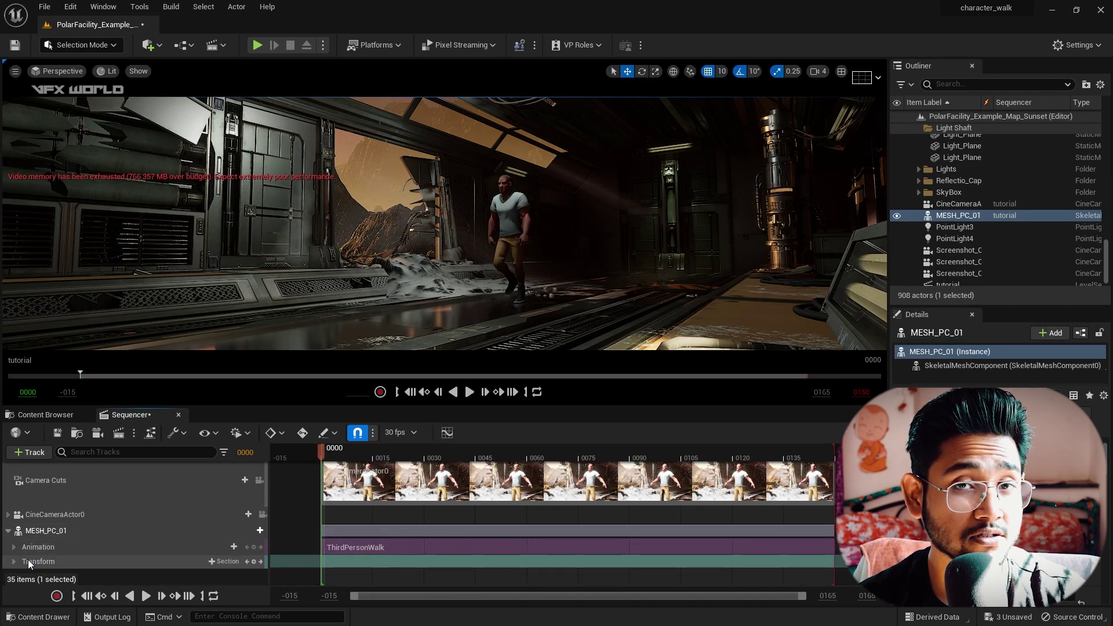
{"action": "left_click", "coordinate": [29, 563]}
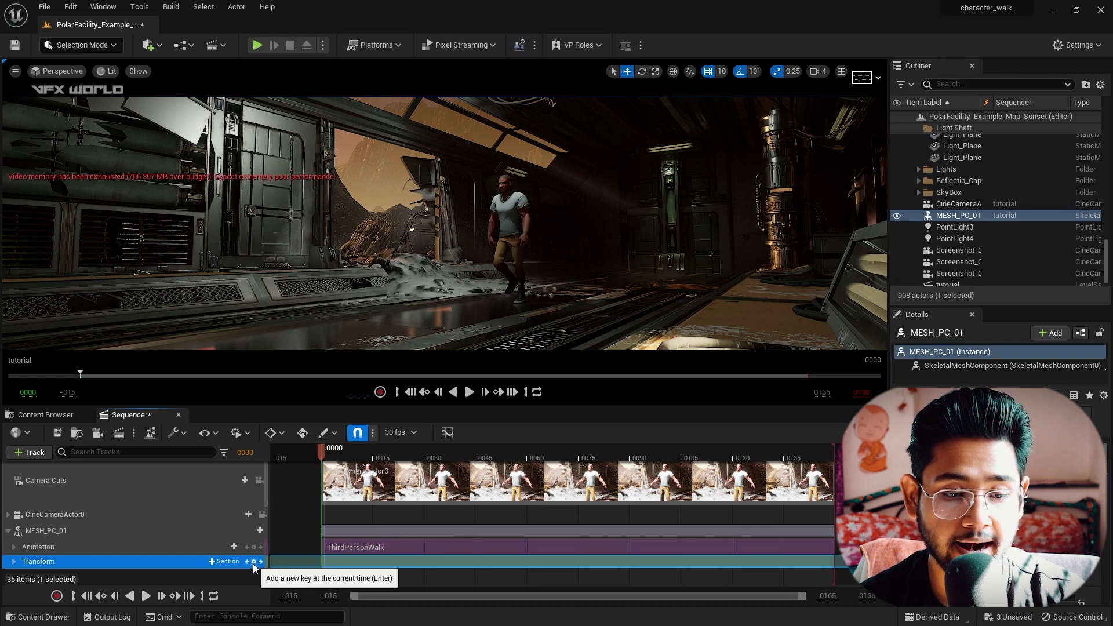
{"action": "left_click", "coordinate": [87, 530]}
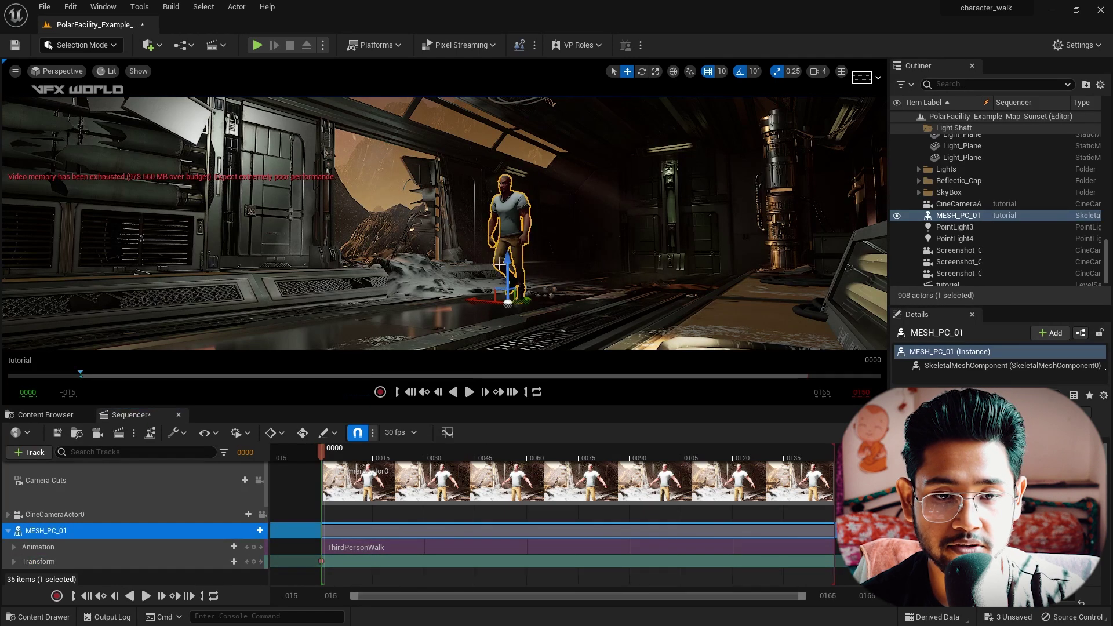
{"action": "left_click_drag", "start_coordinate": [508, 302], "coordinate": [597, 282]}
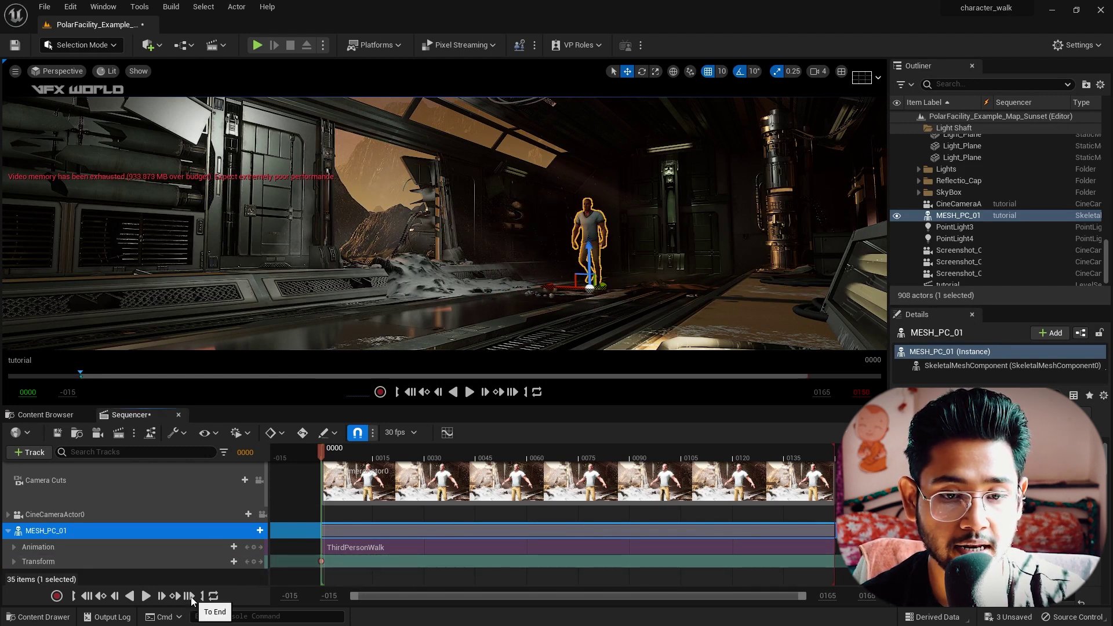
At frame 0149, move the character to the left foreground and key its Transform
{"action": "left_click", "coordinate": [190, 596]}
{"action": "left_click_drag", "start_coordinate": [599, 286], "coordinate": [256, 347]}
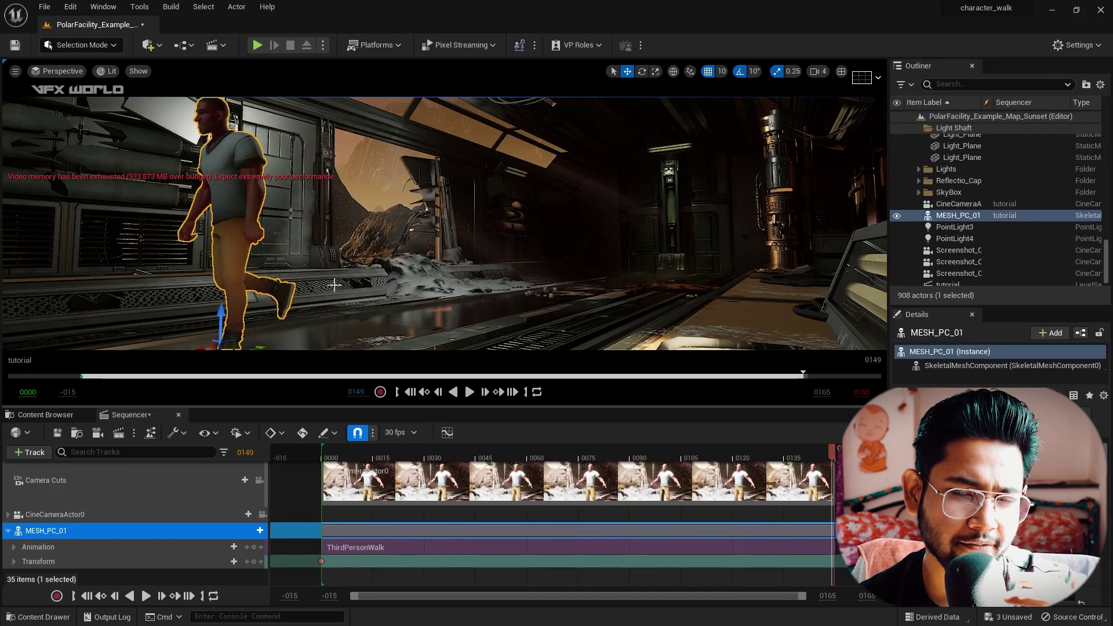
{"action": "left_click", "coordinate": [255, 562]}
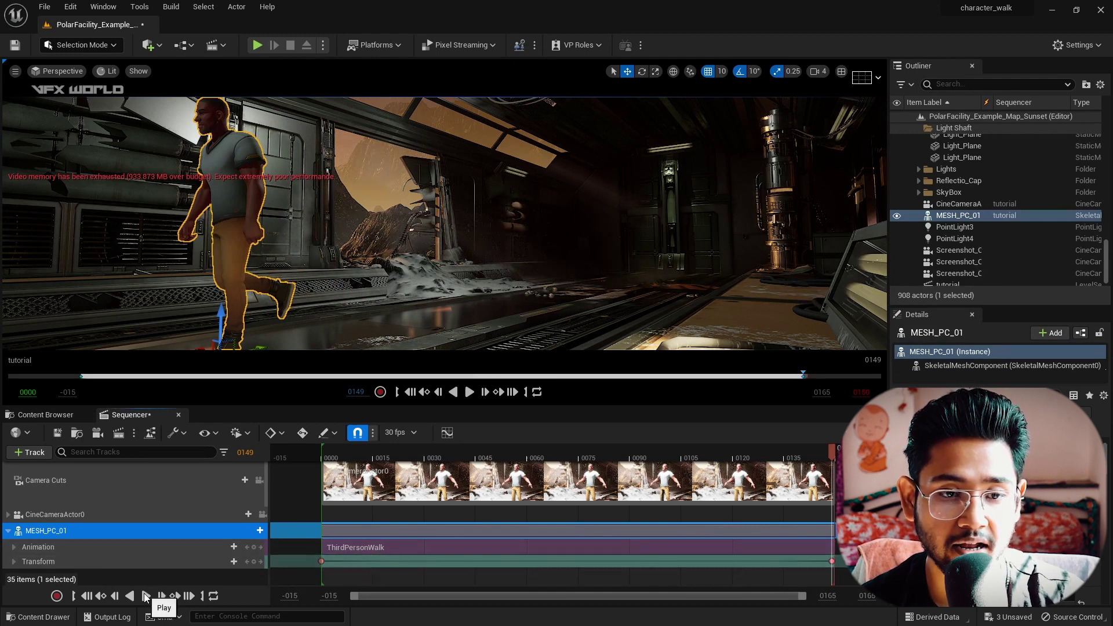
Set both of the character's Transform keys to Linear interpolation
{"action": "left_click", "coordinate": [145, 597]}
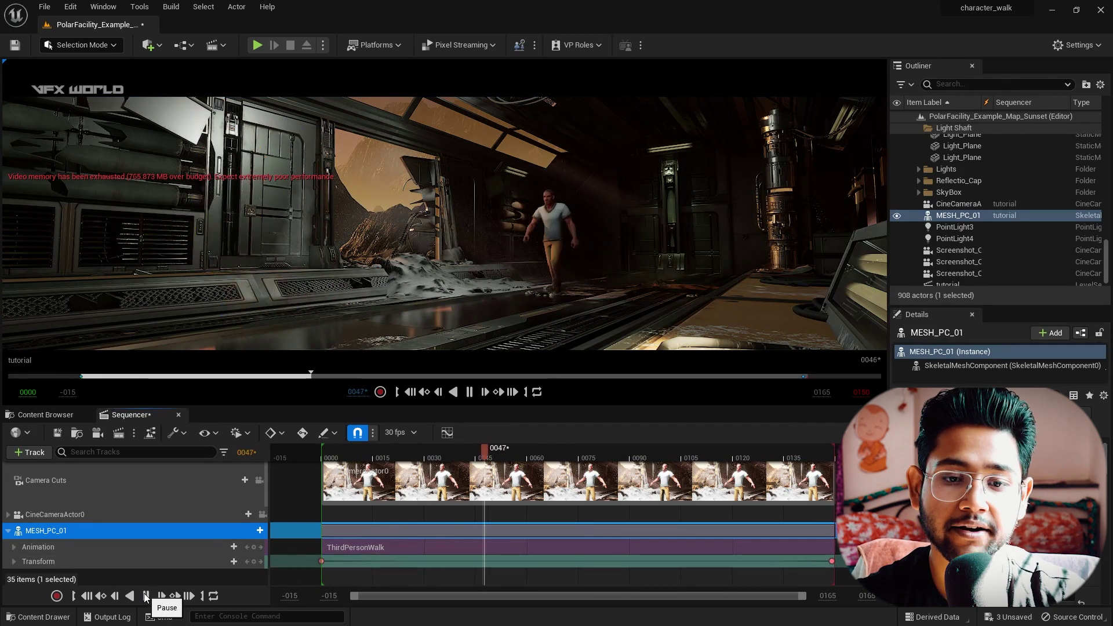
{"action": "left_click", "coordinate": [145, 597]}
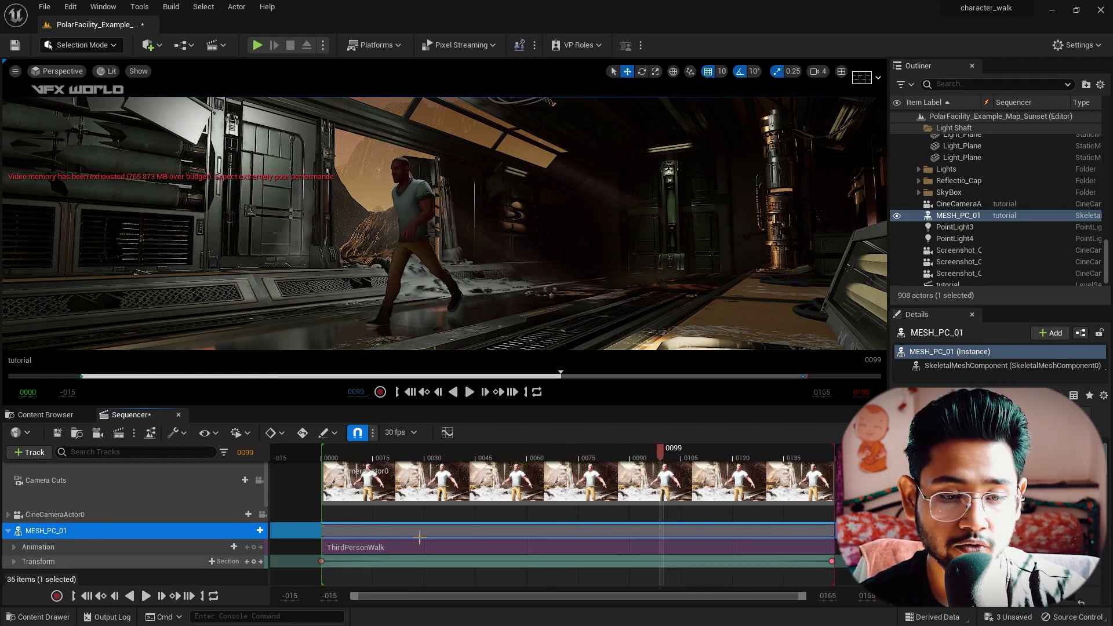
{"action": "right_click", "coordinate": [323, 561]}
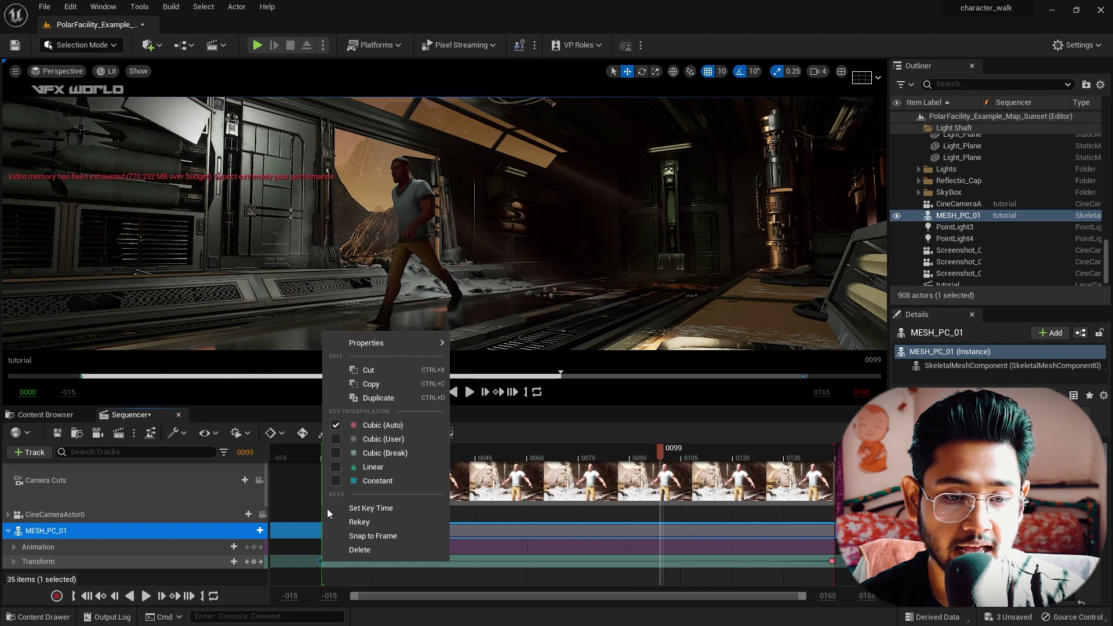
{"action": "left_click", "coordinate": [372, 466]}
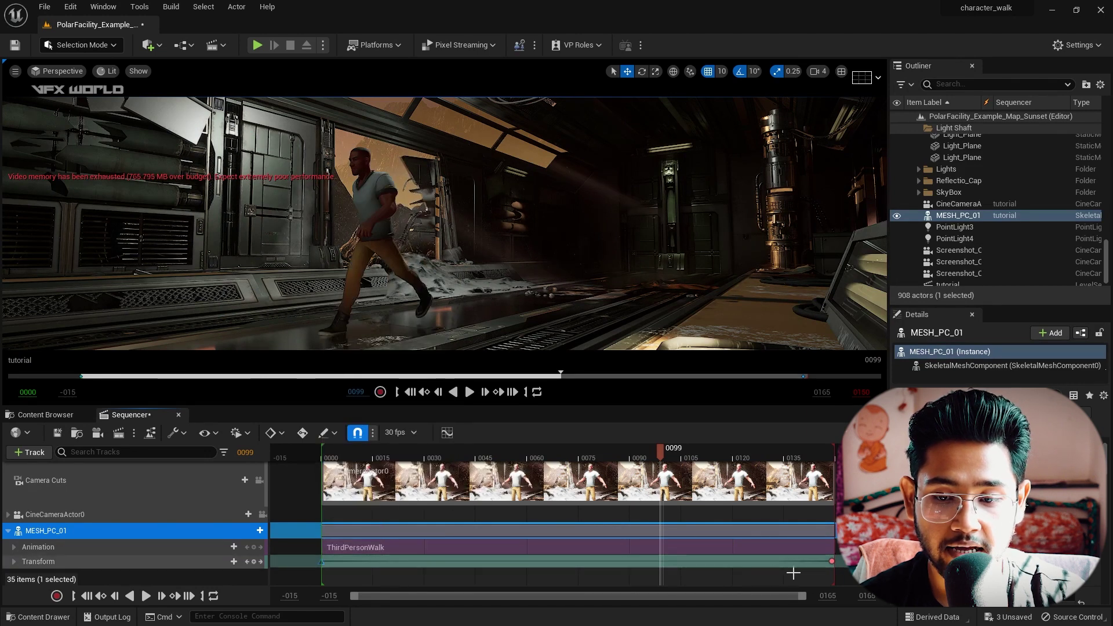
{"action": "right_click", "coordinate": [831, 562]}
{"action": "left_click", "coordinate": [876, 466]}
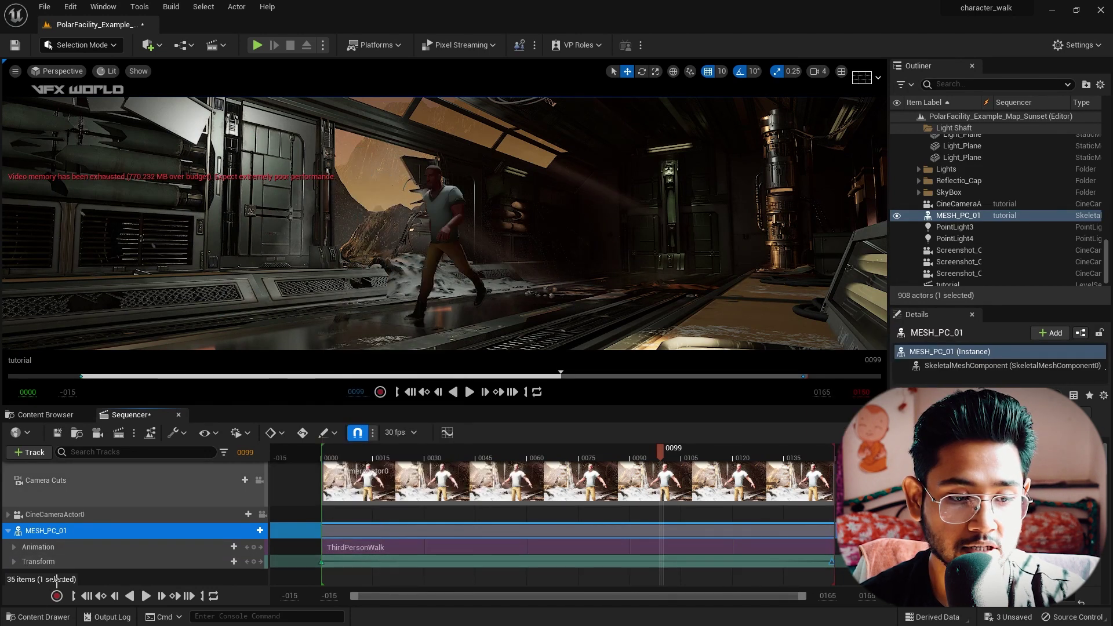
Replay the sequence from the start and pause at frame 0073 to check the steady walk
{"action": "left_click", "coordinate": [90, 596]}
{"action": "left_click", "coordinate": [145, 596]}
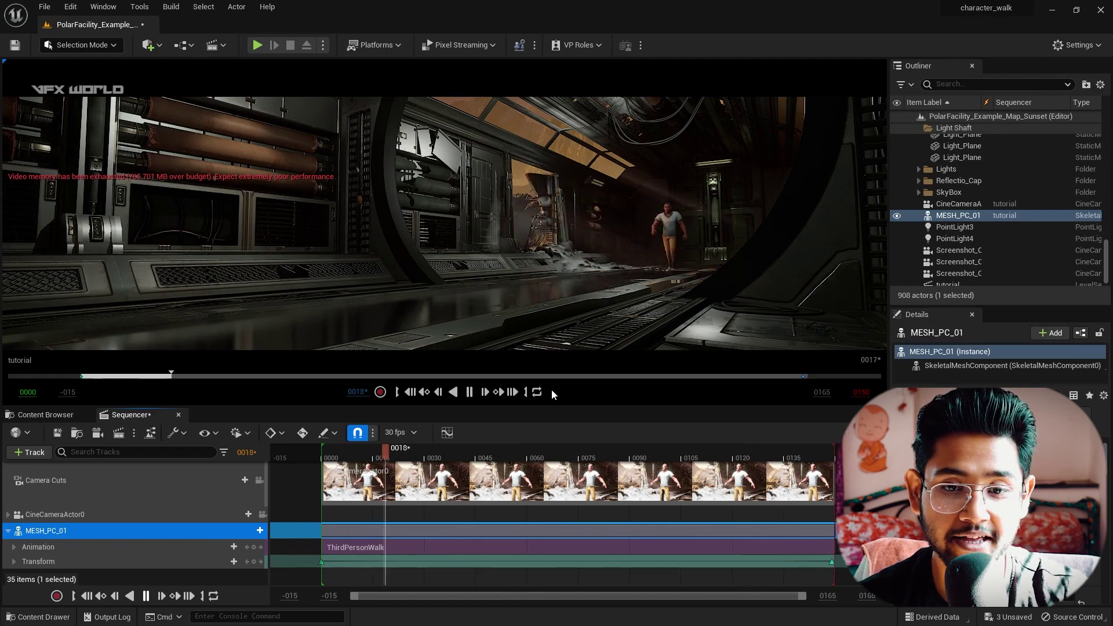
{"action": "mouse_move", "coordinate": [728, 283]}
{"action": "right_mouse_down"}
{"action": "mouse_move", "coordinate": [748, 278]}
{"action": "mouse_move", "coordinate": [728, 283]}
{"action": "right_mouse_up"}
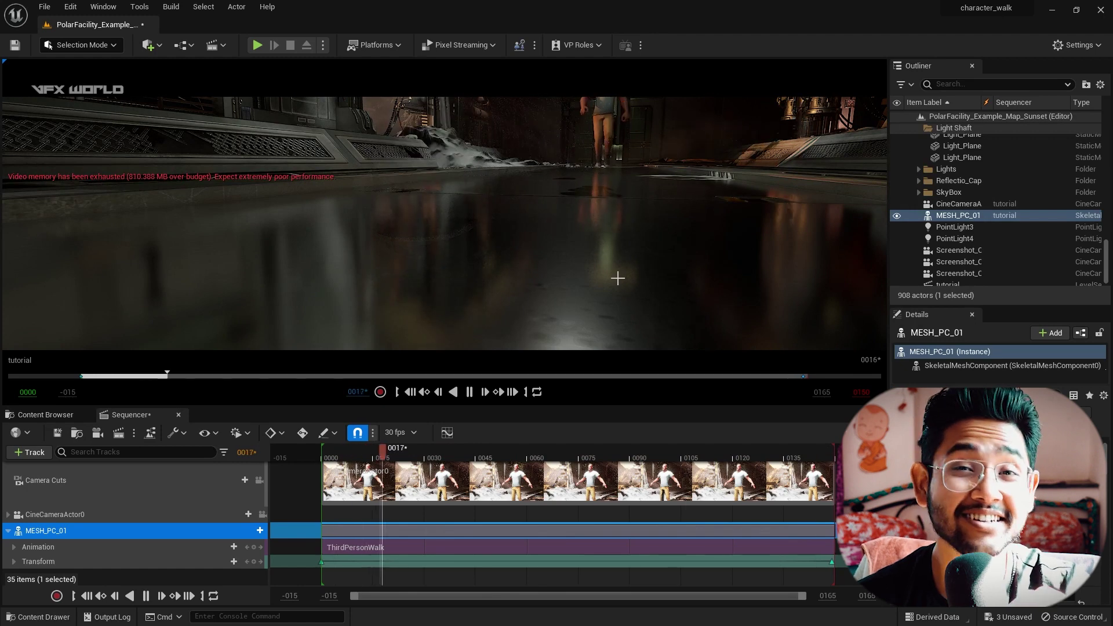
{"action": "left_click", "coordinate": [146, 596]}
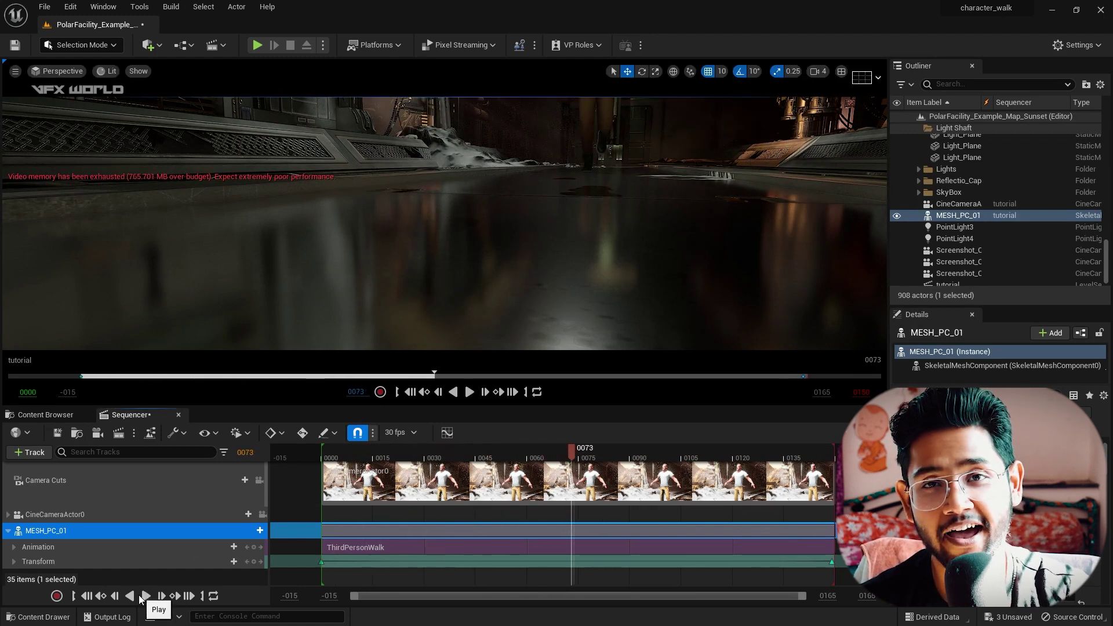
{"action": "mouse_move", "coordinate": [622, 202]}
{"action": "right_mouse_down"}
{"action": "mouse_move", "coordinate": [643, 200]}
{"action": "mouse_move", "coordinate": [629, 192]}
{"action": "mouse_move", "coordinate": [621, 203]}
{"action": "right_mouse_up"}
Pilot CineCameraActor0 from Placed Cameras and select the character in its view
{"action": "left_click", "coordinate": [58, 70]}
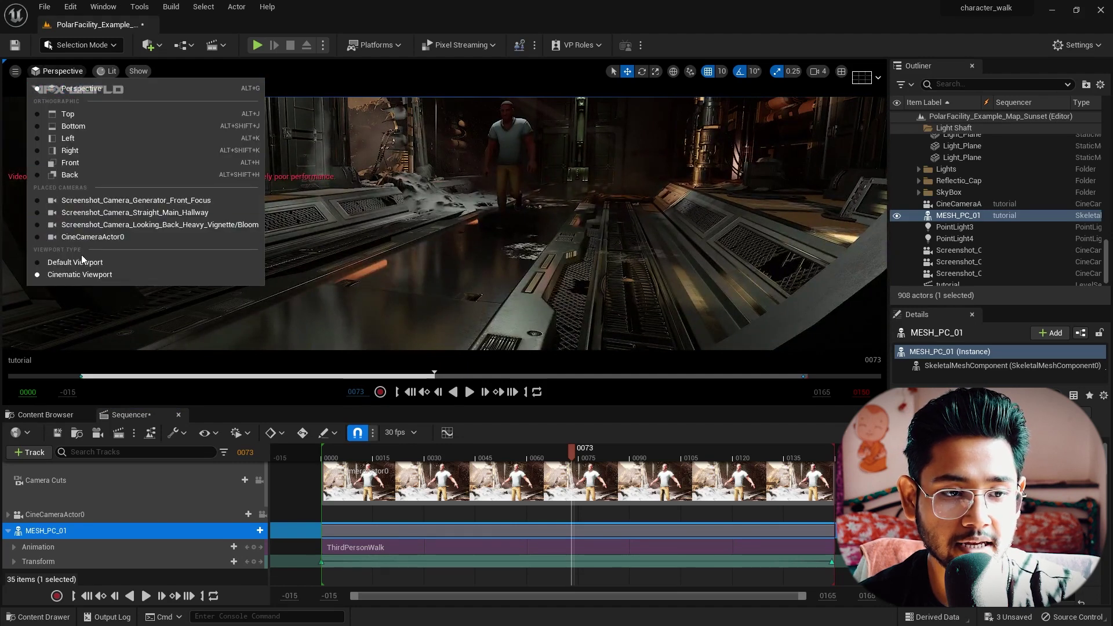
{"action": "left_click", "coordinate": [97, 238]}
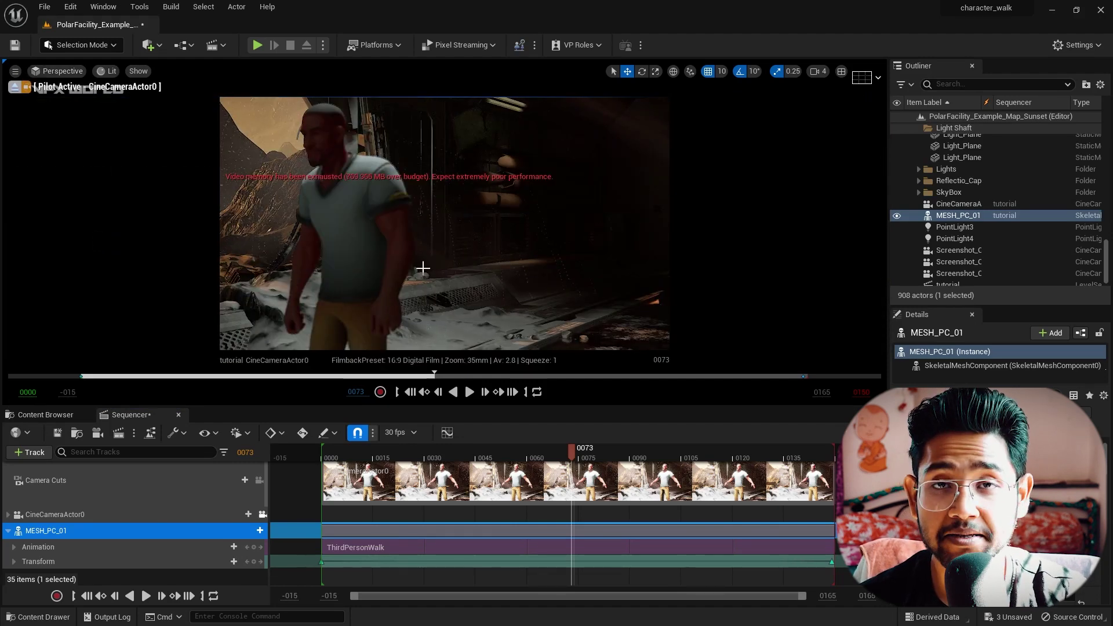
{"action": "left_click", "coordinate": [359, 225]}
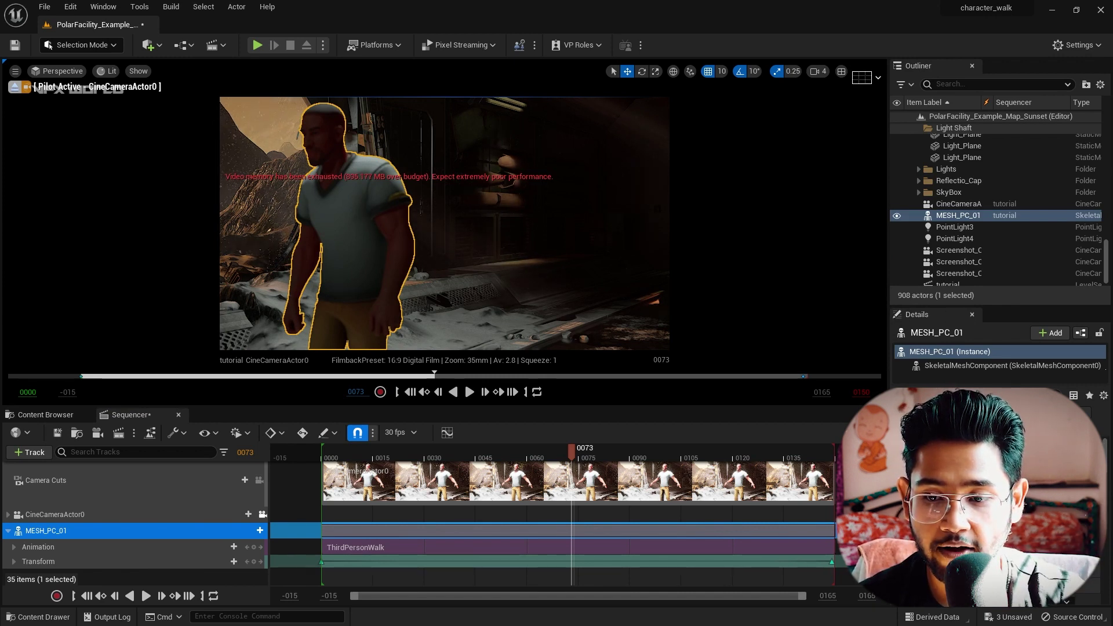
Switch CineCameraActor0's focus method to Tracking with MESH_PC_01 as the actor to track
{"action": "scroll", "coordinate": [960, 210], "scroll_direction": "down", "scroll_amount": 1}
{"action": "left_click", "coordinate": [960, 198]}
{"action": "scroll", "coordinate": [965, 471], "scroll_direction": "down", "scroll_amount": 3}
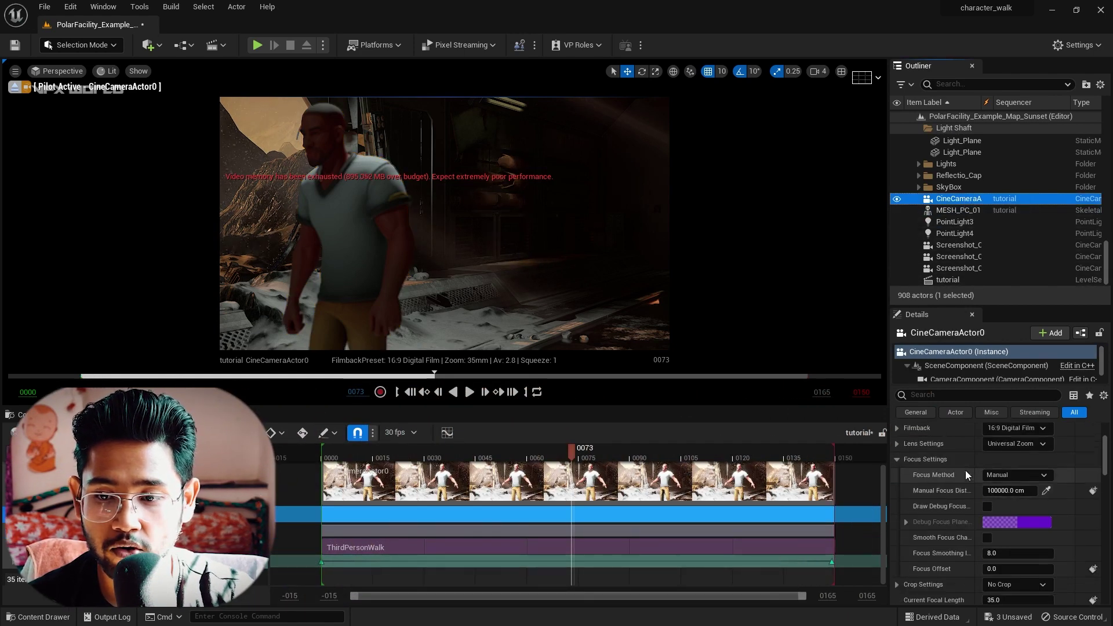
{"action": "left_click", "coordinate": [1023, 477]}
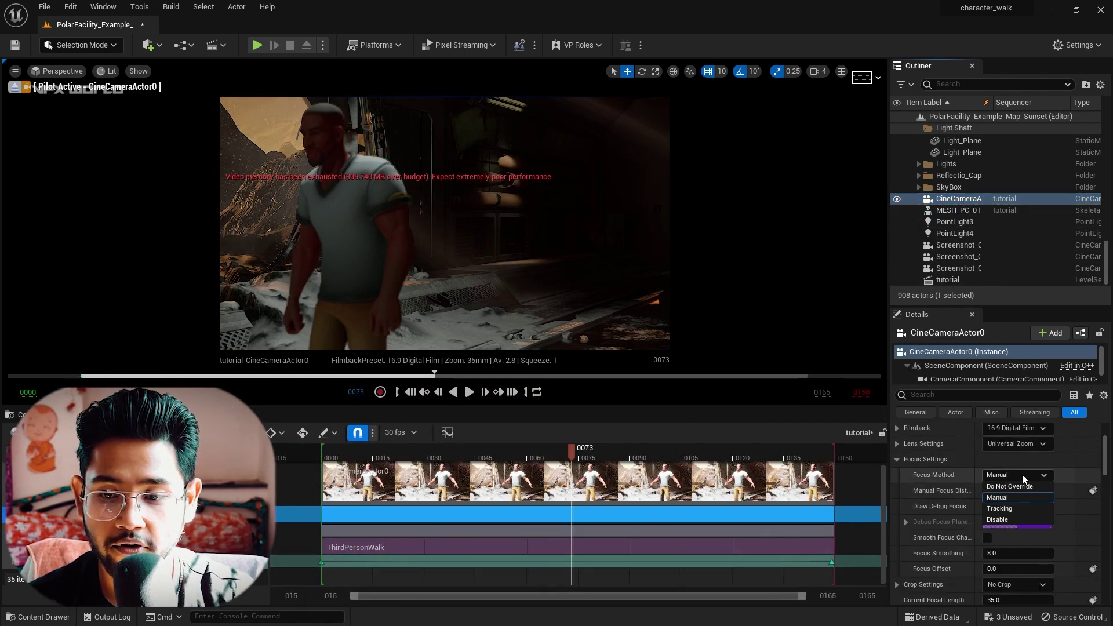
{"action": "left_click", "coordinate": [1015, 508]}
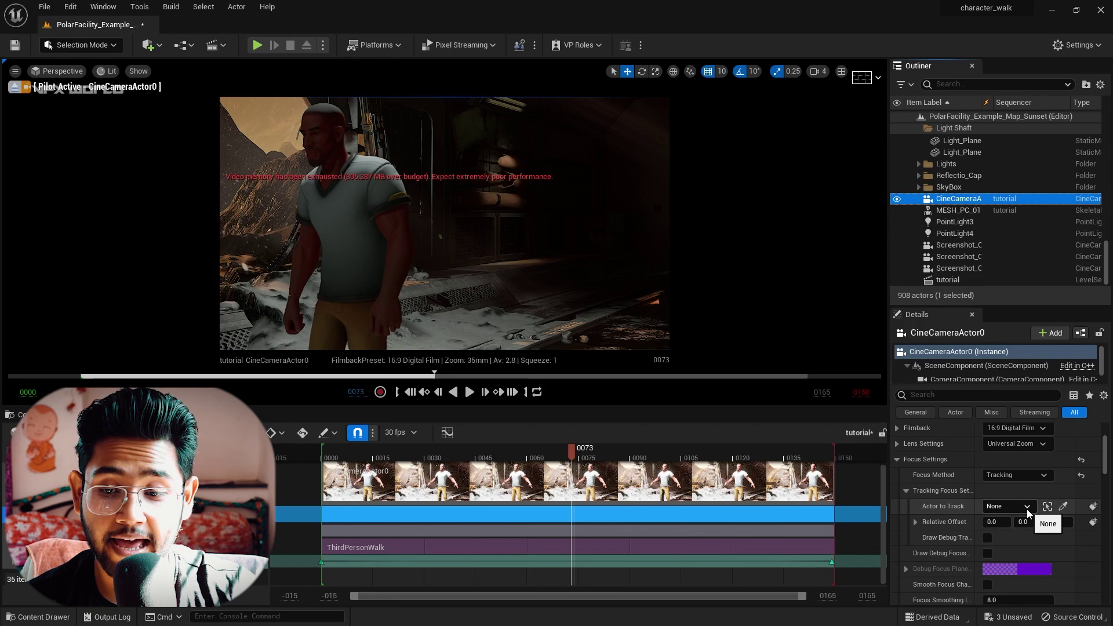
{"action": "left_click", "coordinate": [1027, 507]}
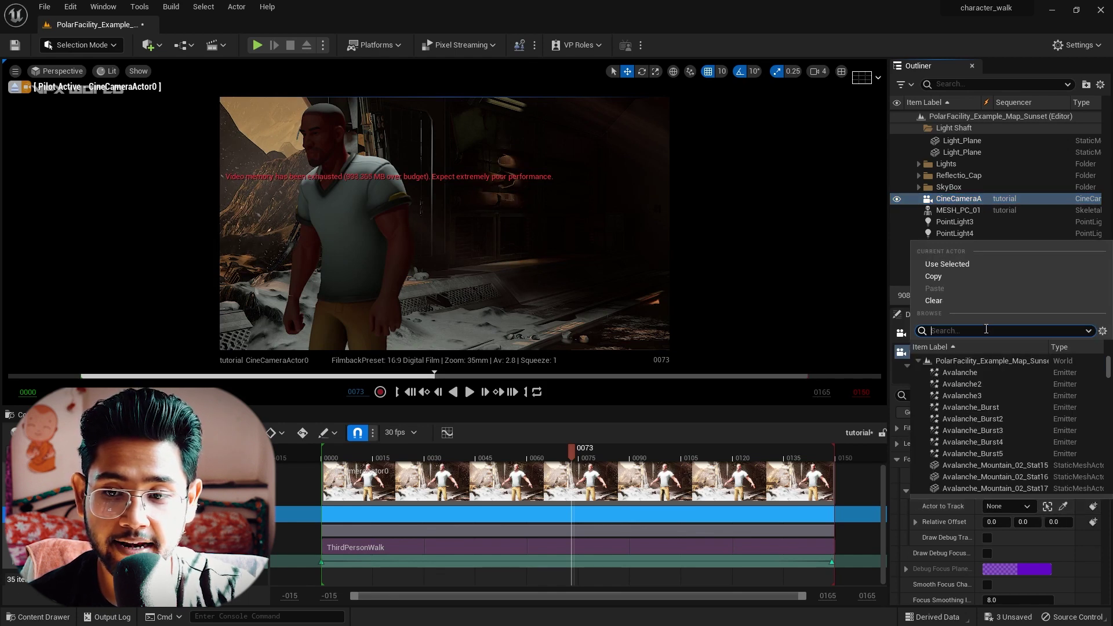
{"action": "type", "text": "me"}
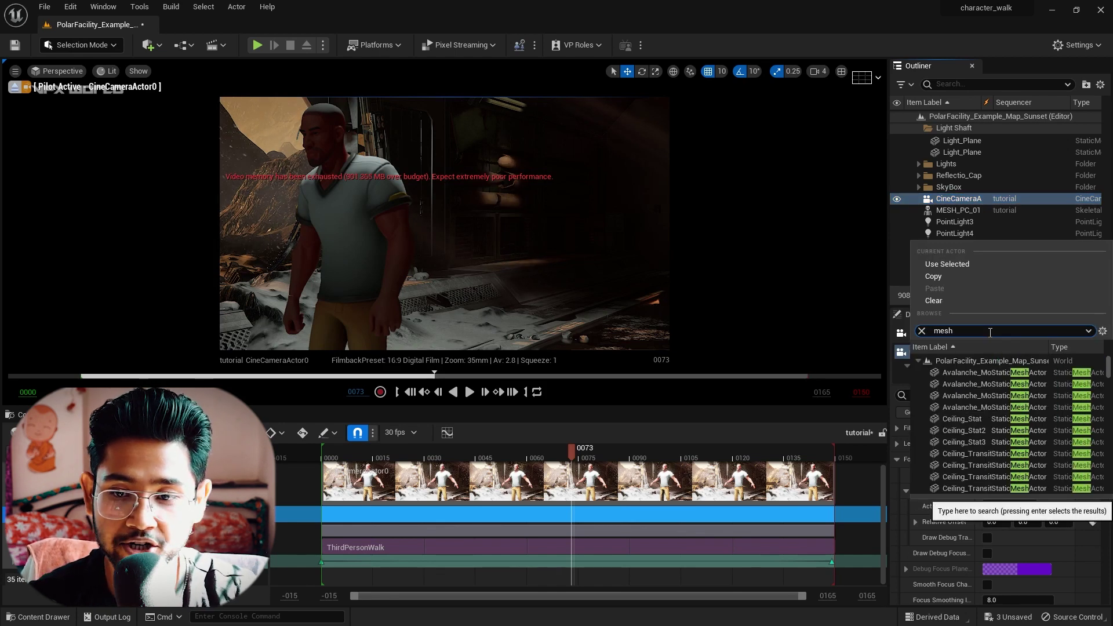
{"action": "type", "text": "sh_pc"}
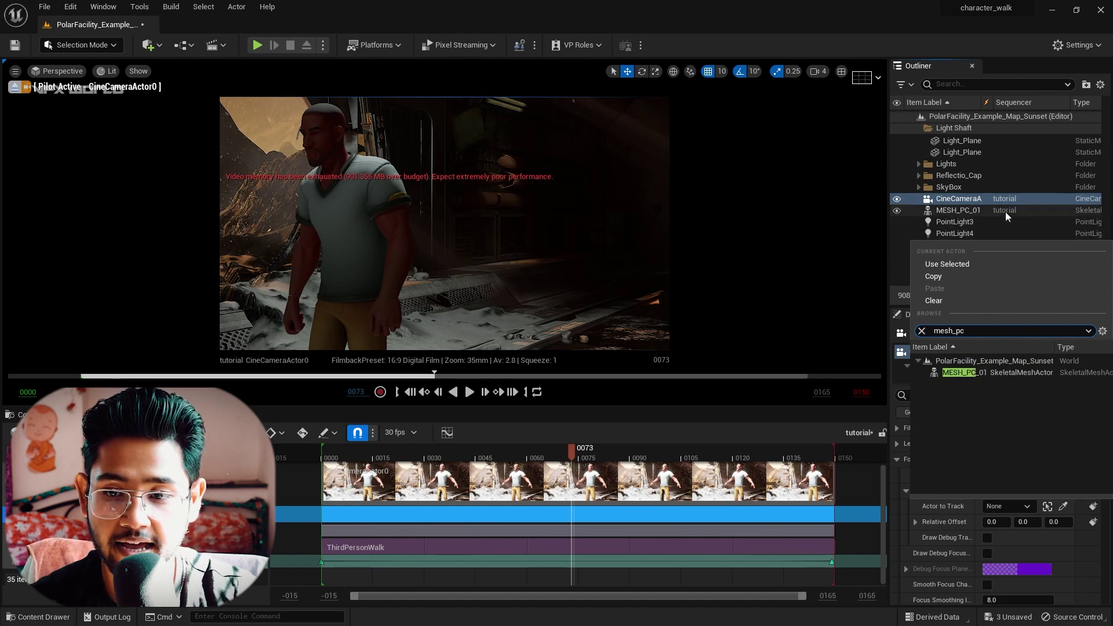
{"action": "left_click", "coordinate": [1013, 371]}
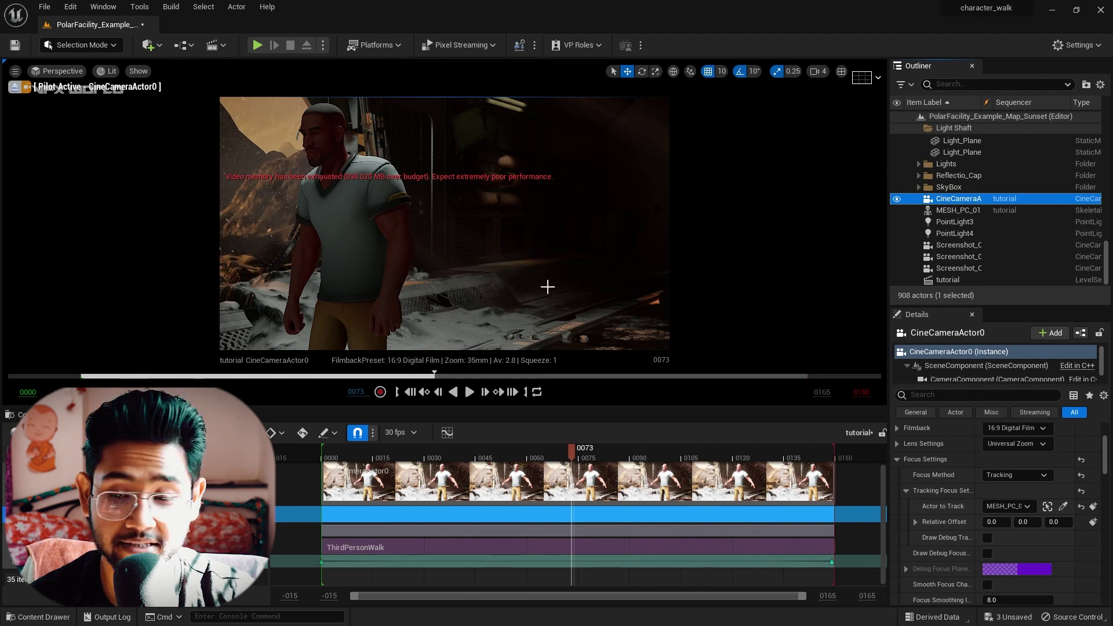
{"action": "scroll", "coordinate": [923, 488], "scroll_direction": "up", "scroll_amount": 2}
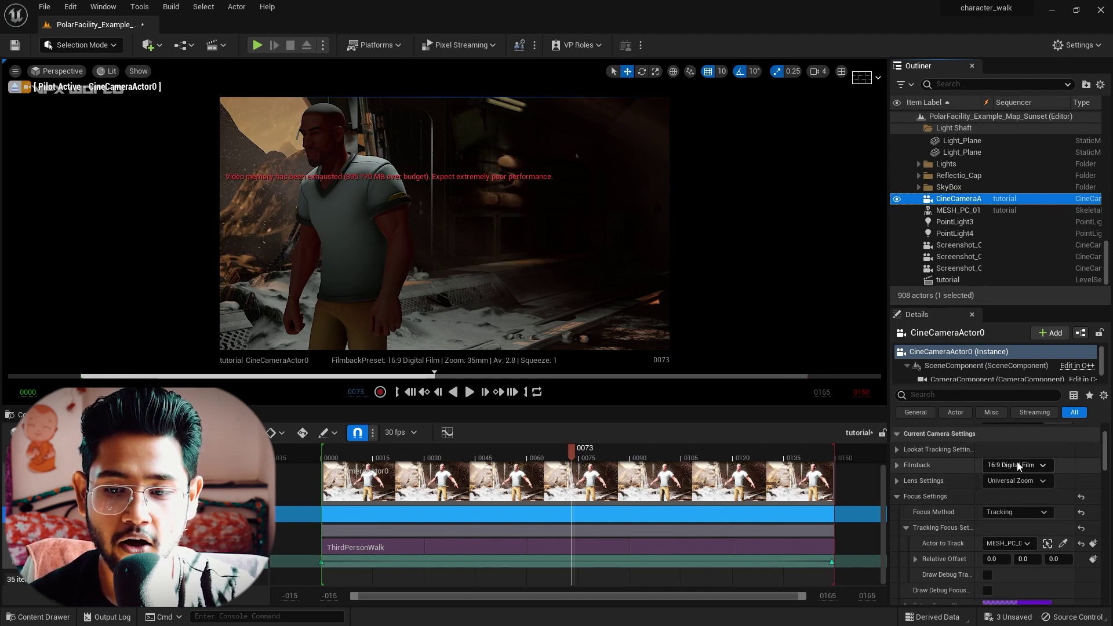
Give CineCameraActor0 a 16:9 DSLR filmback and 30mm Prime f/1.4 lens, reframe, and return to frame 0
{"action": "left_click", "coordinate": [1018, 464]}
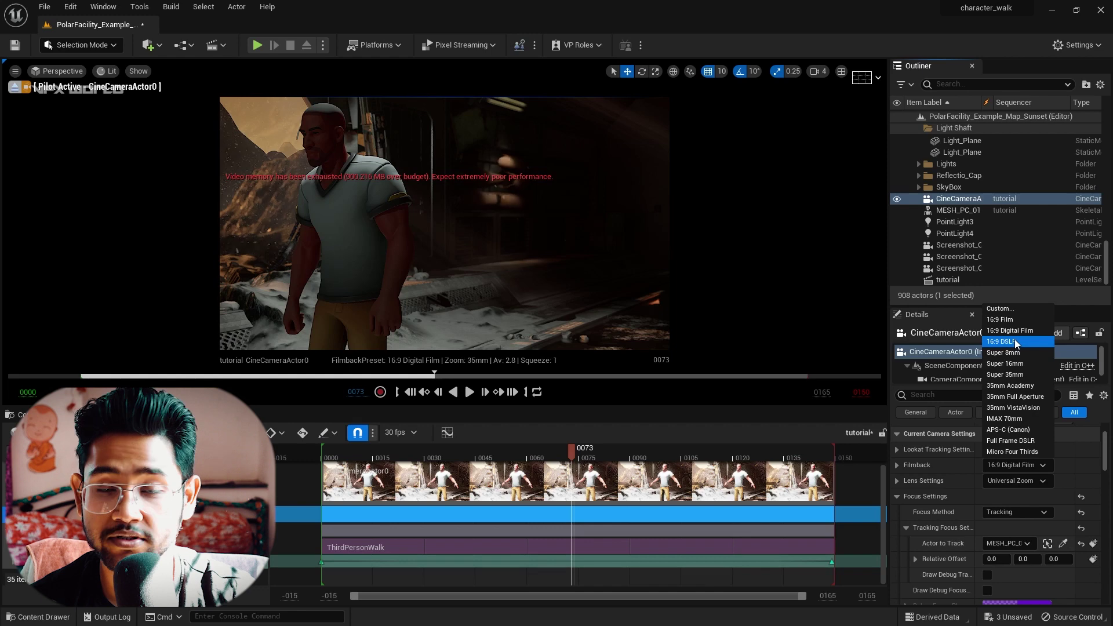
{"action": "left_click", "coordinate": [1015, 341]}
{"action": "left_click", "coordinate": [1024, 481]}
{"action": "left_click", "coordinate": [1023, 515]}
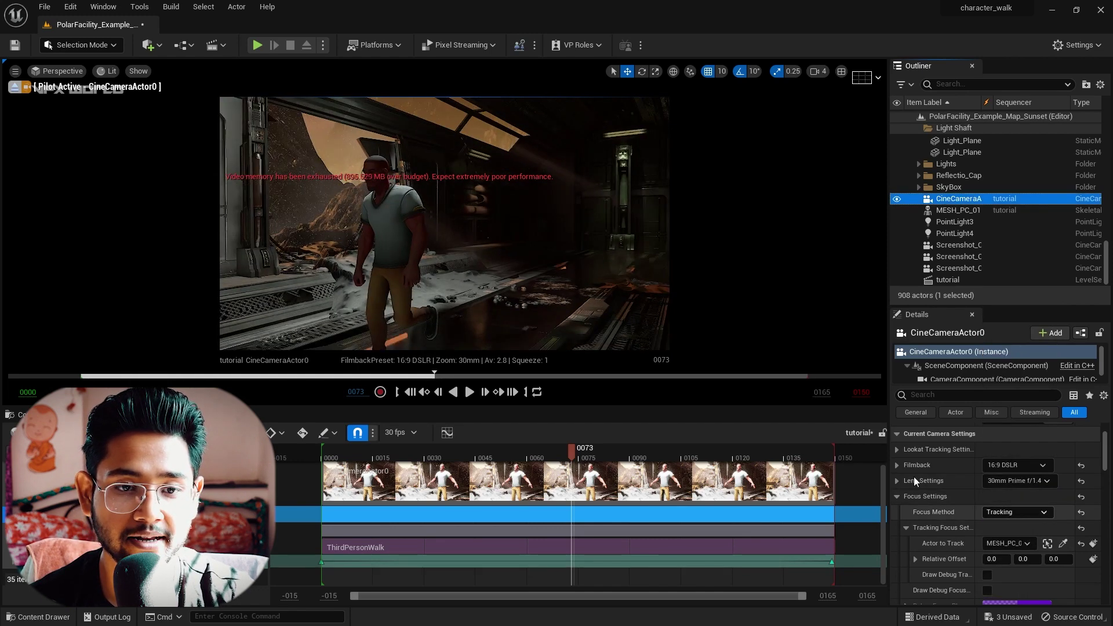
{"action": "mouse_move", "coordinate": [372, 293]}
{"action": "right_mouse_down"}
{"action": "mouse_move", "coordinate": [412, 294]}
{"action": "mouse_move", "coordinate": [348, 301]}
{"action": "mouse_move", "coordinate": [384, 291]}
{"action": "right_mouse_up"}
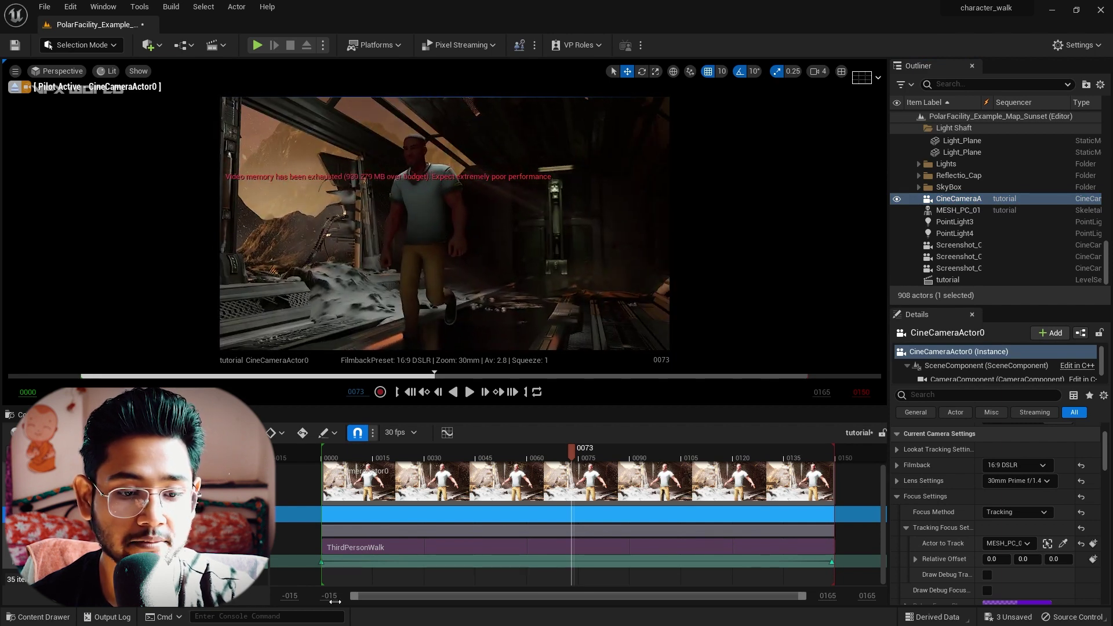
{"action": "left_click", "coordinate": [87, 596]}
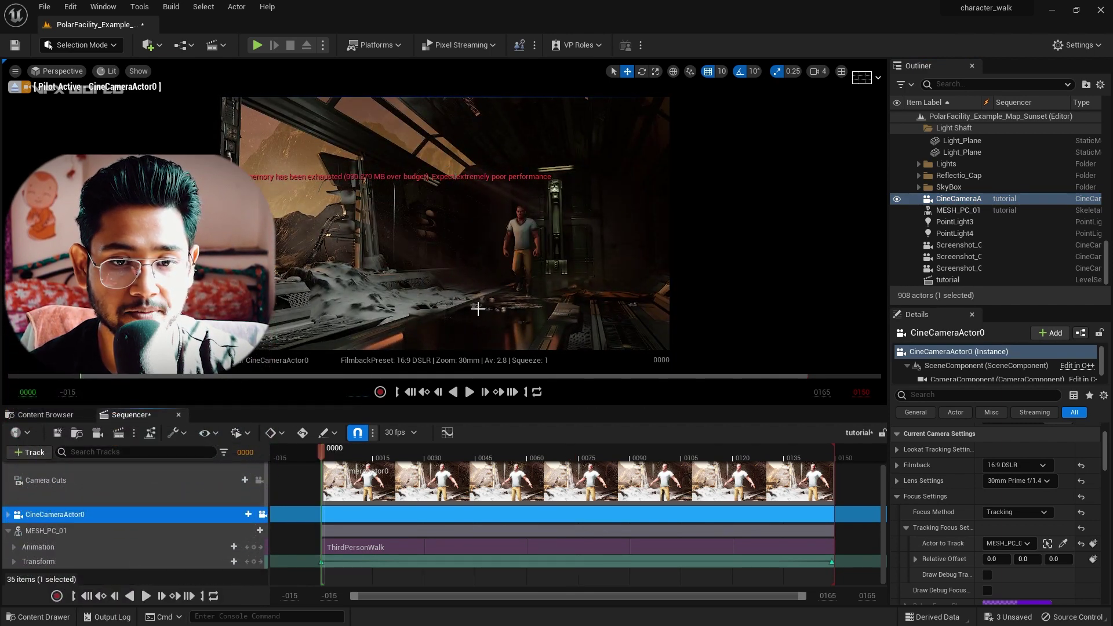
{"action": "scroll", "coordinate": [992, 509], "scroll_direction": "down", "scroll_amount": 5}
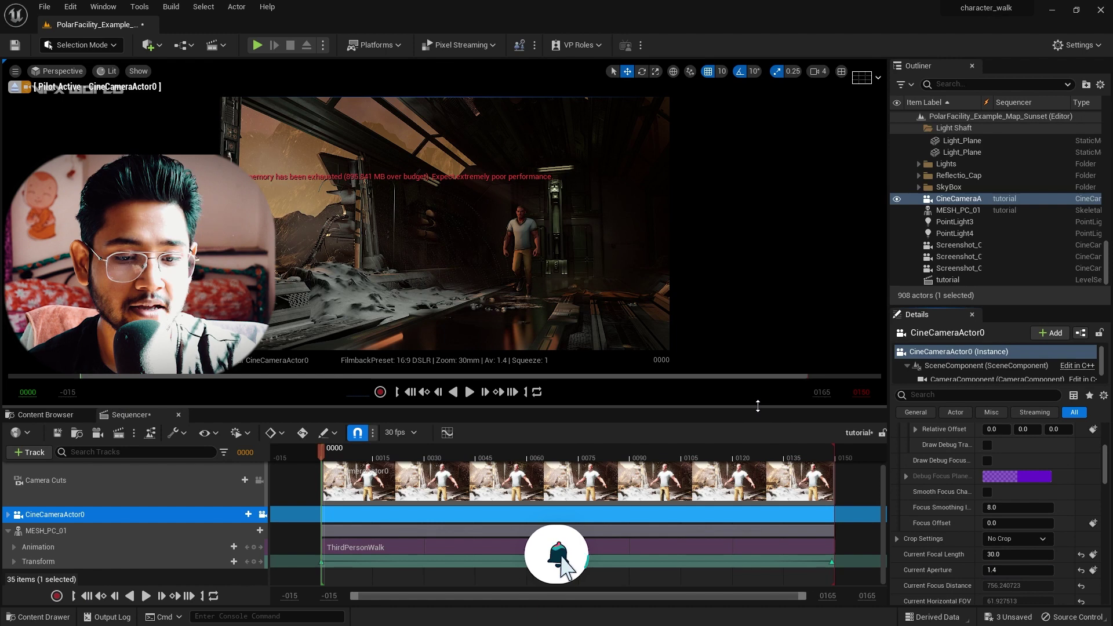
Frame the character at frame 0149, key the camera's Transform there, and preview the move from the start
{"action": "left_click", "coordinate": [10, 531]}
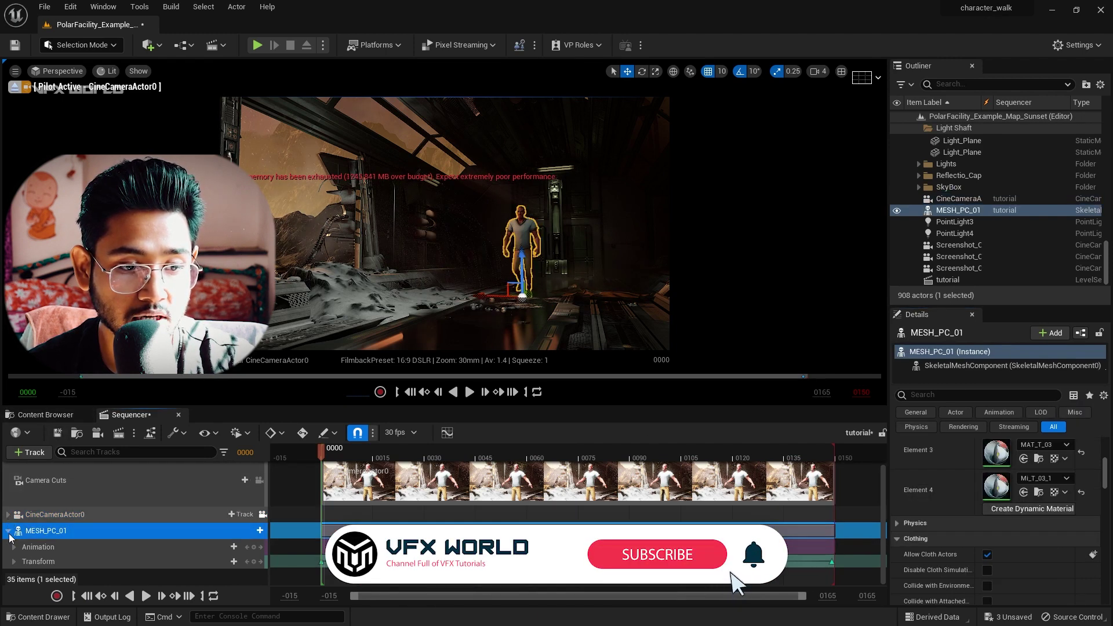
{"action": "left_click", "coordinate": [9, 532]}
{"action": "left_click", "coordinate": [9, 520]}
{"action": "scroll", "coordinate": [100, 558], "scroll_direction": "down", "scroll_amount": 2}
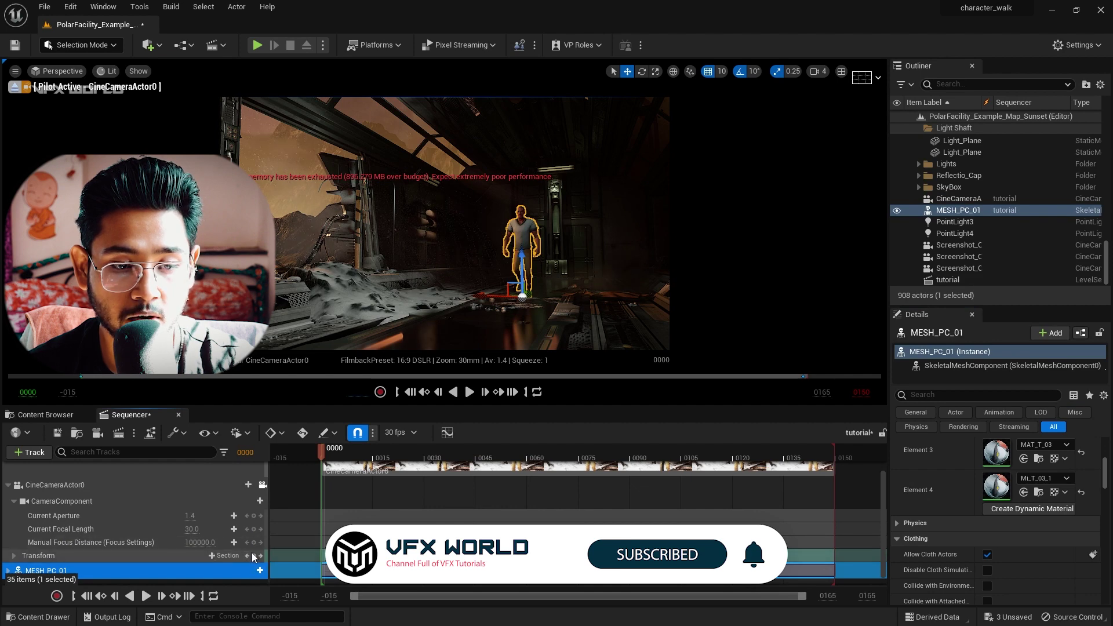
{"action": "left_click", "coordinate": [188, 597]}
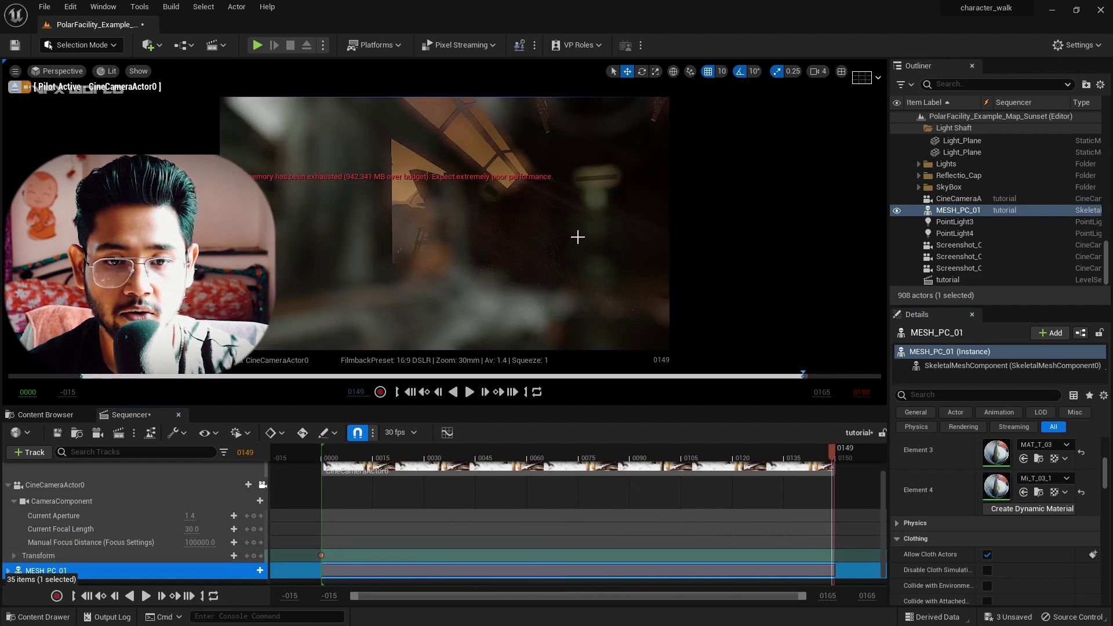
{"action": "key", "text": "f"}
{"action": "right_click_drag", "start_coordinate": [578, 237], "coordinate": [569, 232]}
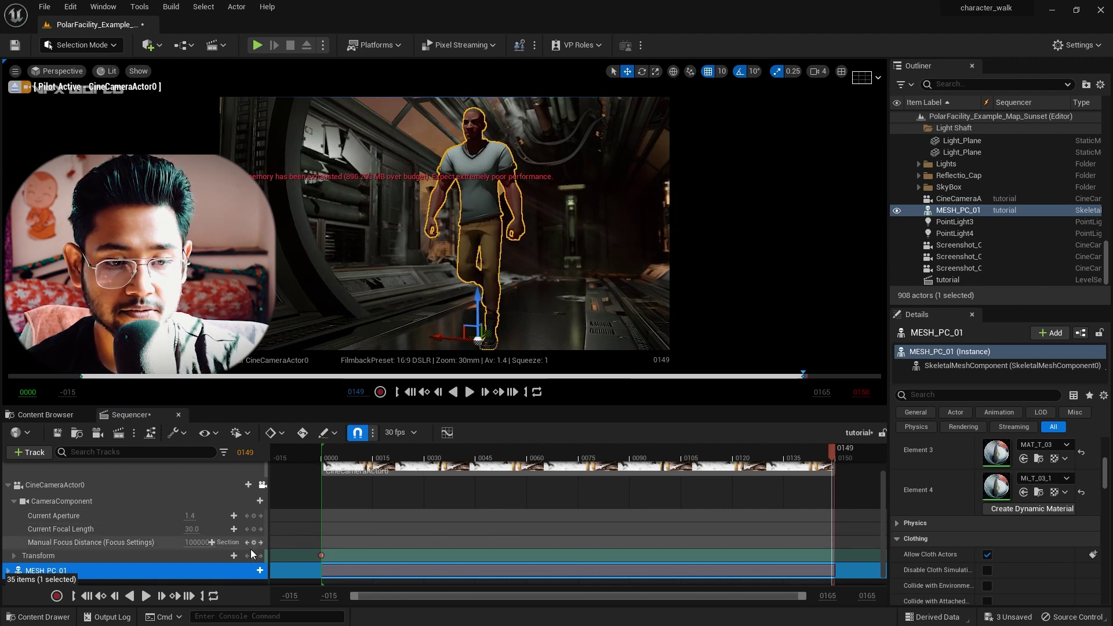
{"action": "left_click", "coordinate": [254, 555]}
{"action": "left_click", "coordinate": [88, 596]}
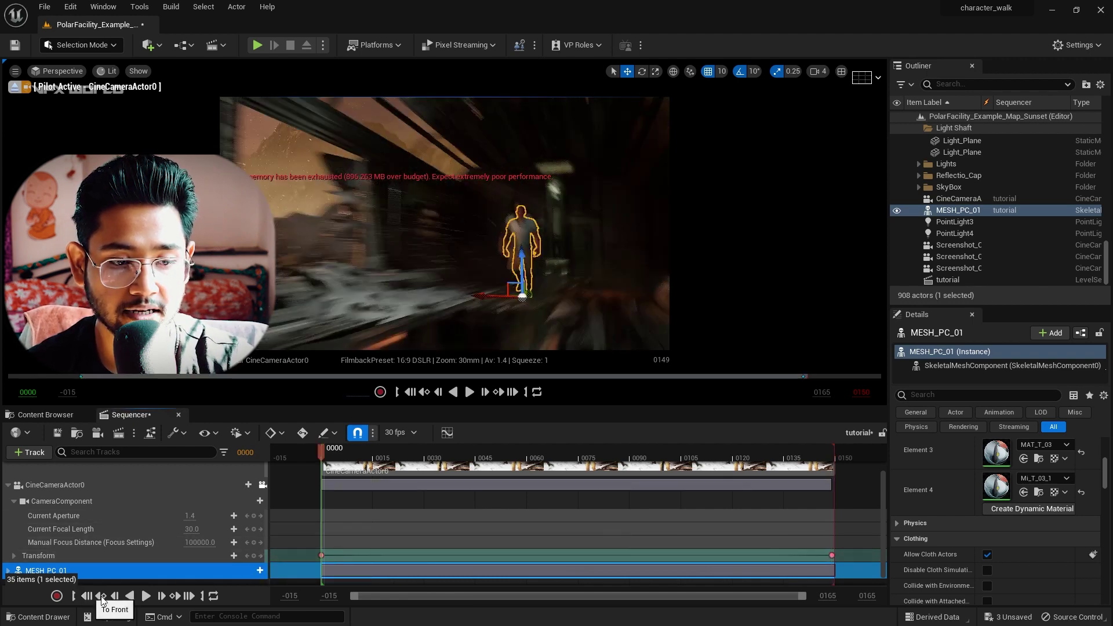
{"action": "left_click", "coordinate": [148, 597]}
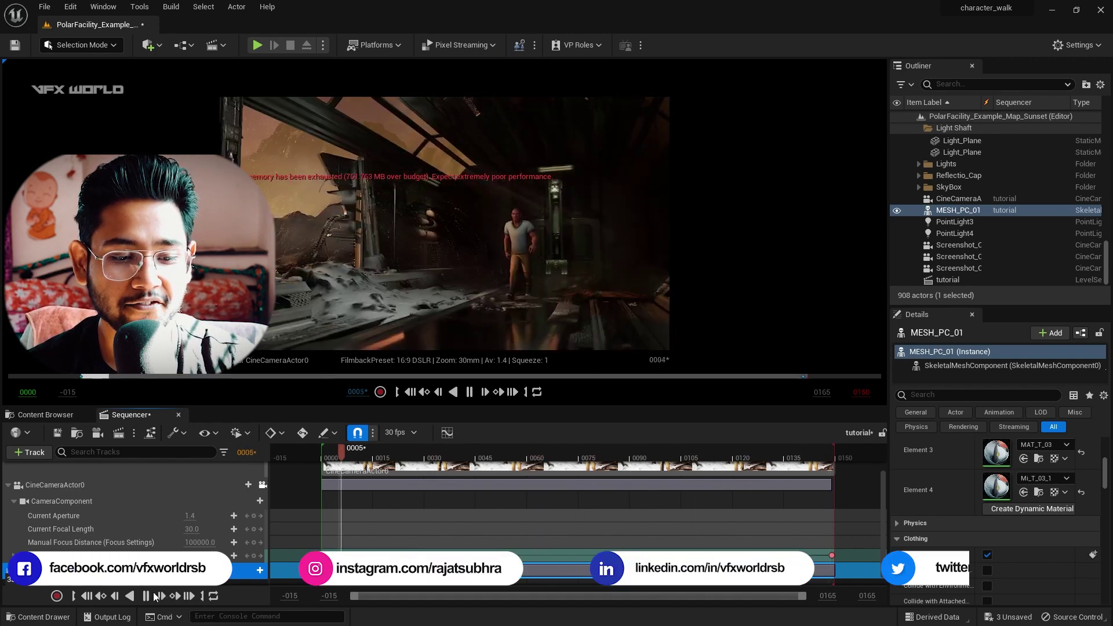
Pause playback at frame 0024 and open Movie Render Queue via the Render Movie button
{"action": "left_click", "coordinate": [148, 597]}
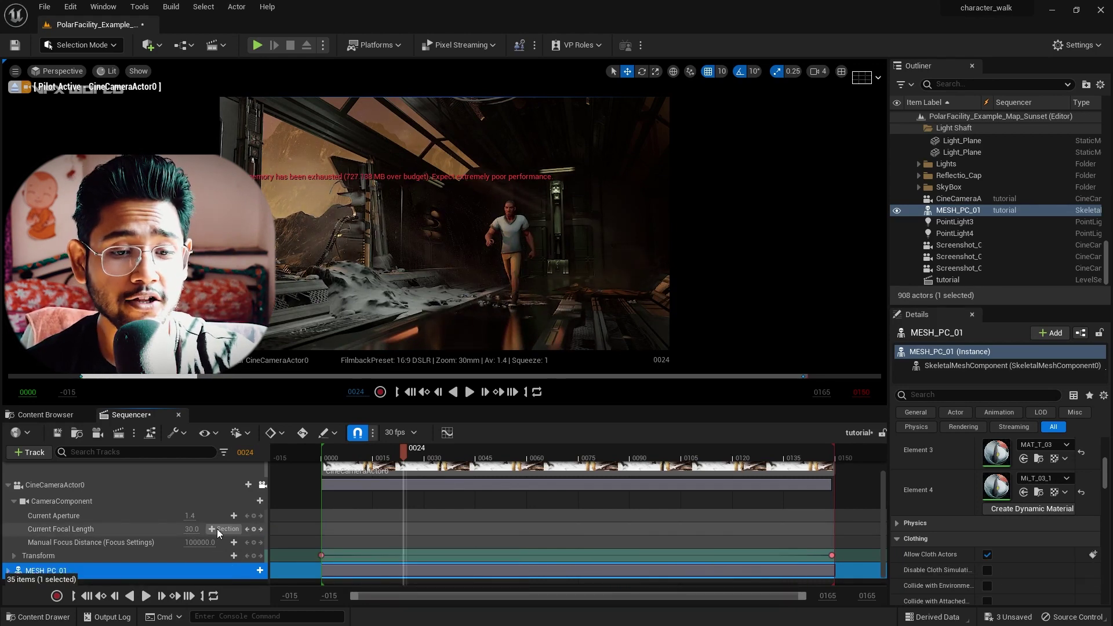
{"action": "left_click", "coordinate": [119, 433]}
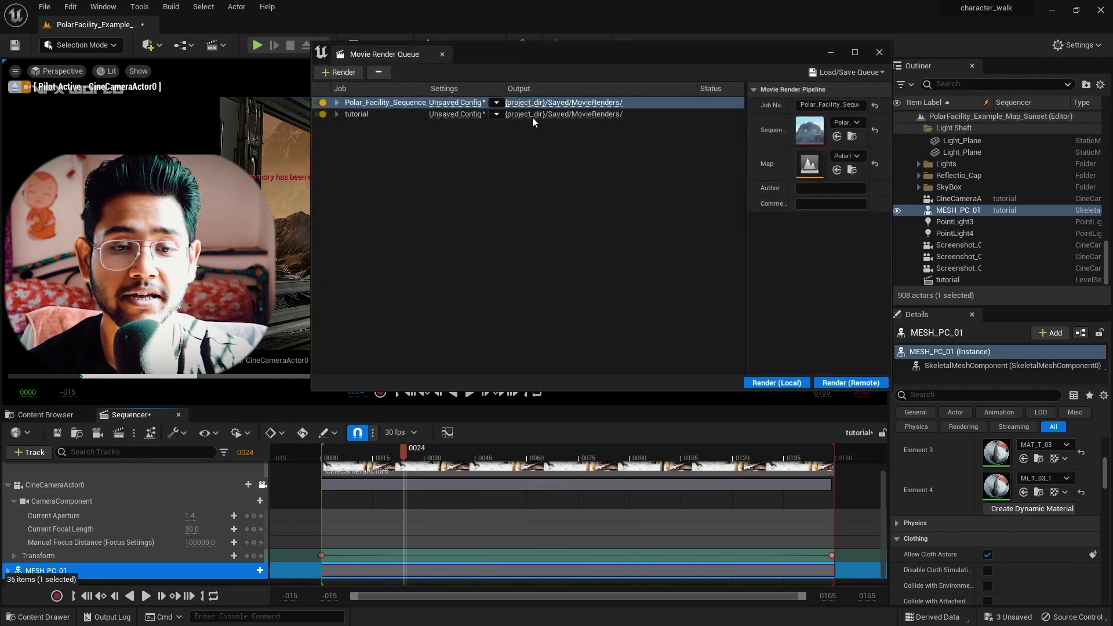
Delete the .jpg Sequence export, keeping .png Sequence [8bit] at 1920x1080, accept, and close the queue
{"action": "left_click", "coordinate": [466, 105]}
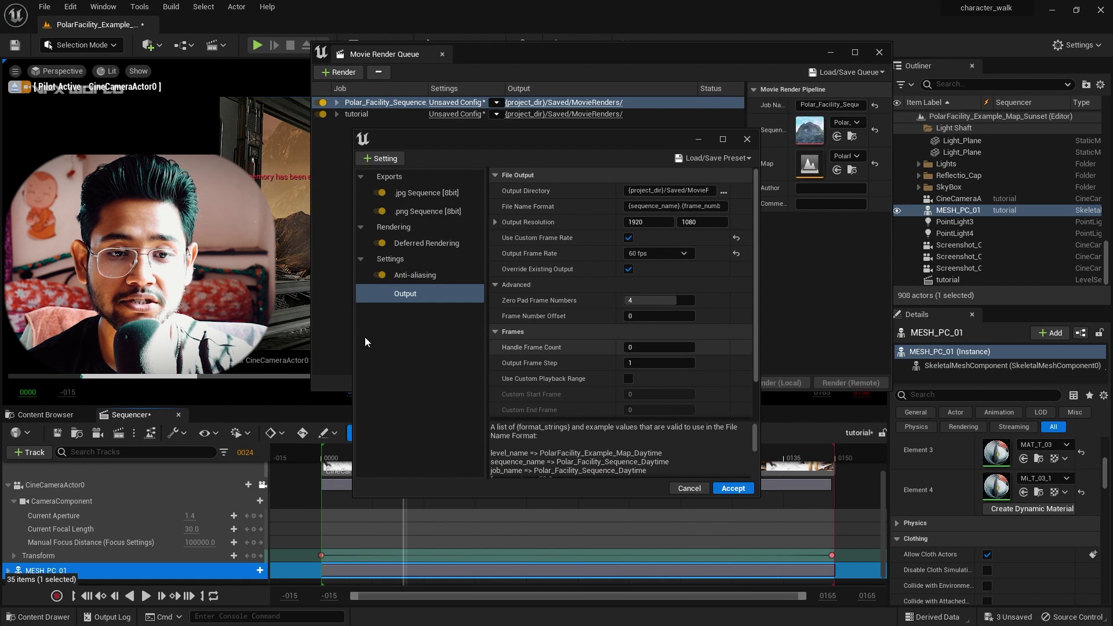
{"action": "left_click", "coordinate": [439, 193]}
{"action": "key", "text": "Delete"}
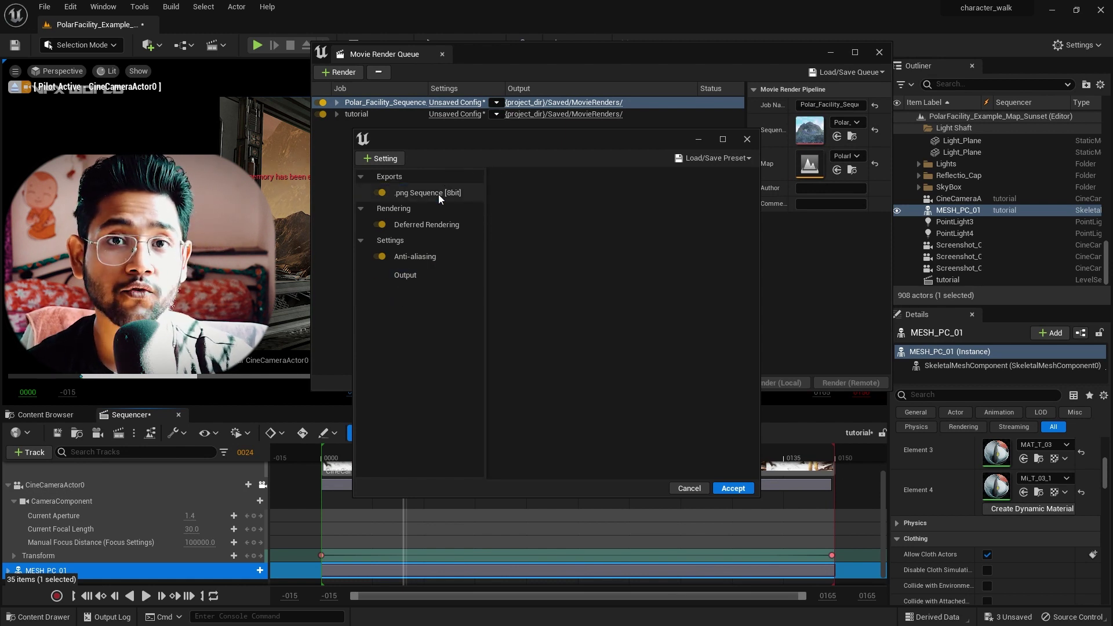
{"action": "left_click", "coordinate": [438, 193]}
{"action": "left_click", "coordinate": [425, 259]}
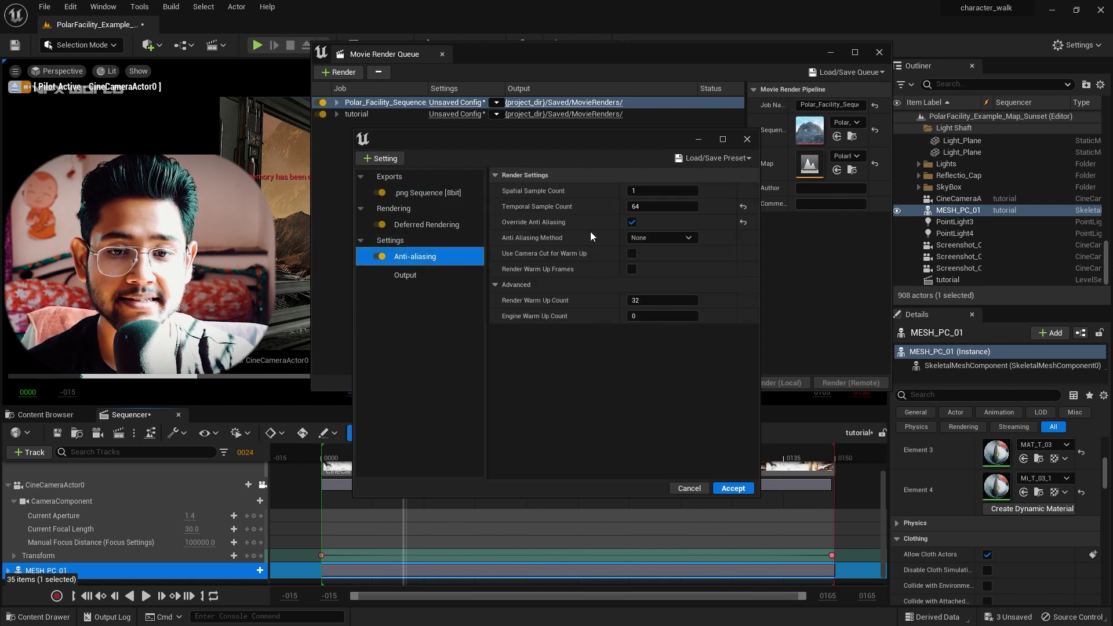
{"action": "left_click", "coordinate": [422, 277]}
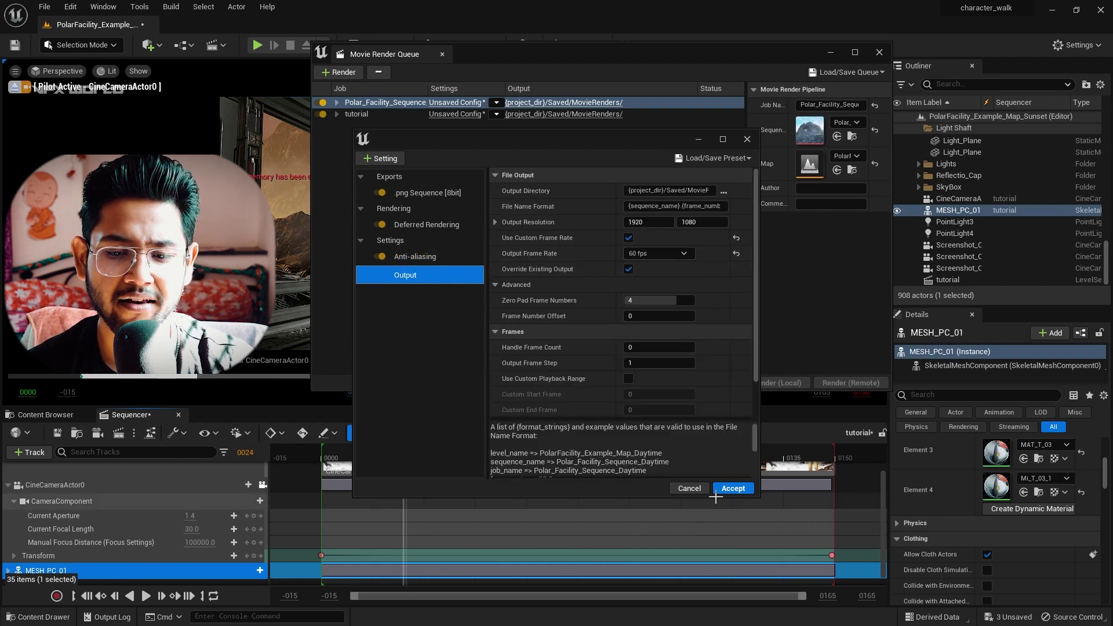
{"action": "left_click", "coordinate": [734, 488]}
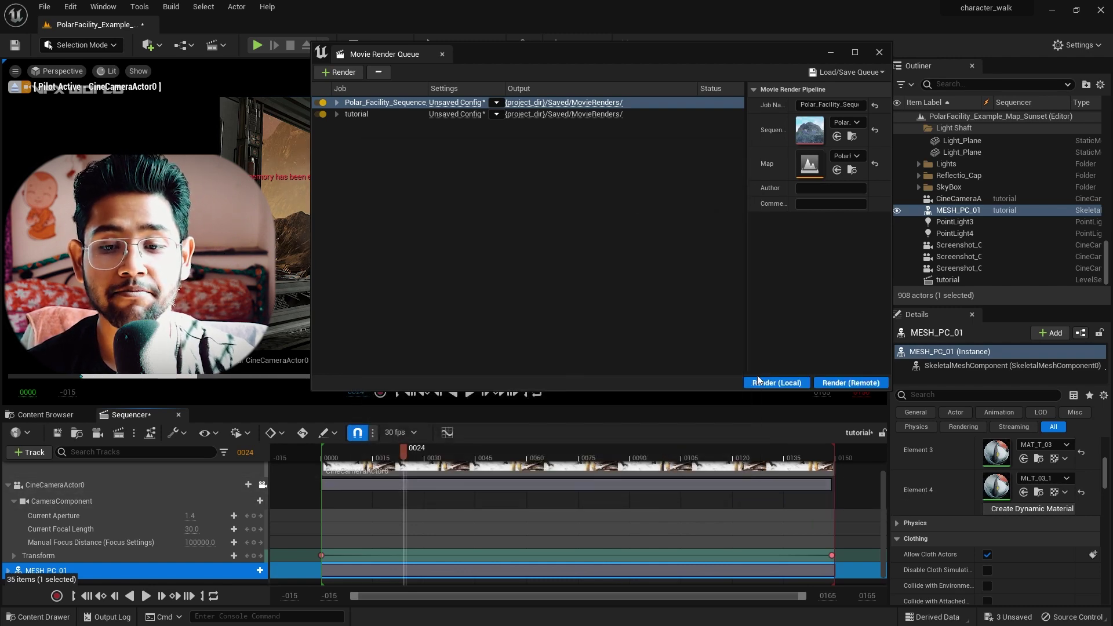
{"action": "left_click", "coordinate": [885, 54]}
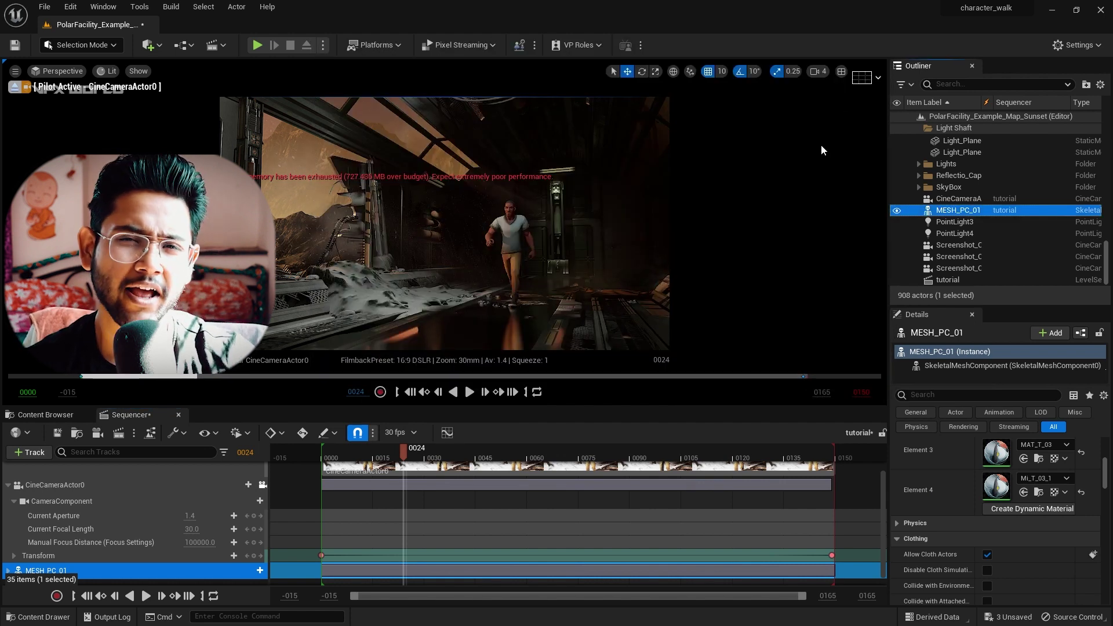